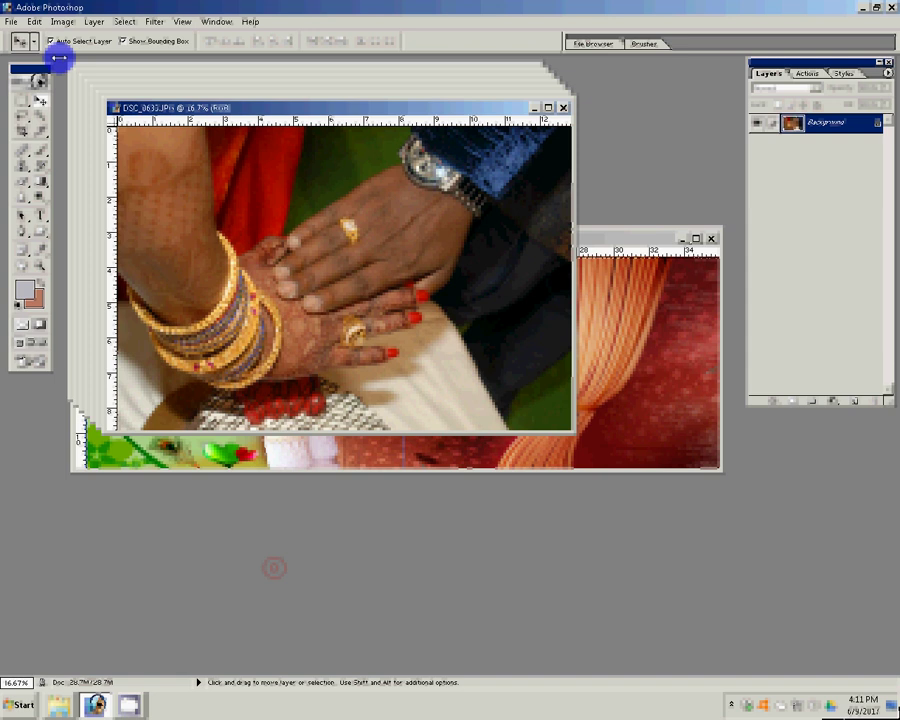
# Resize the hands photo to an 8-inch document width, with height and pixels updated to match.
pyautogui.hotkey('alt', 'i')
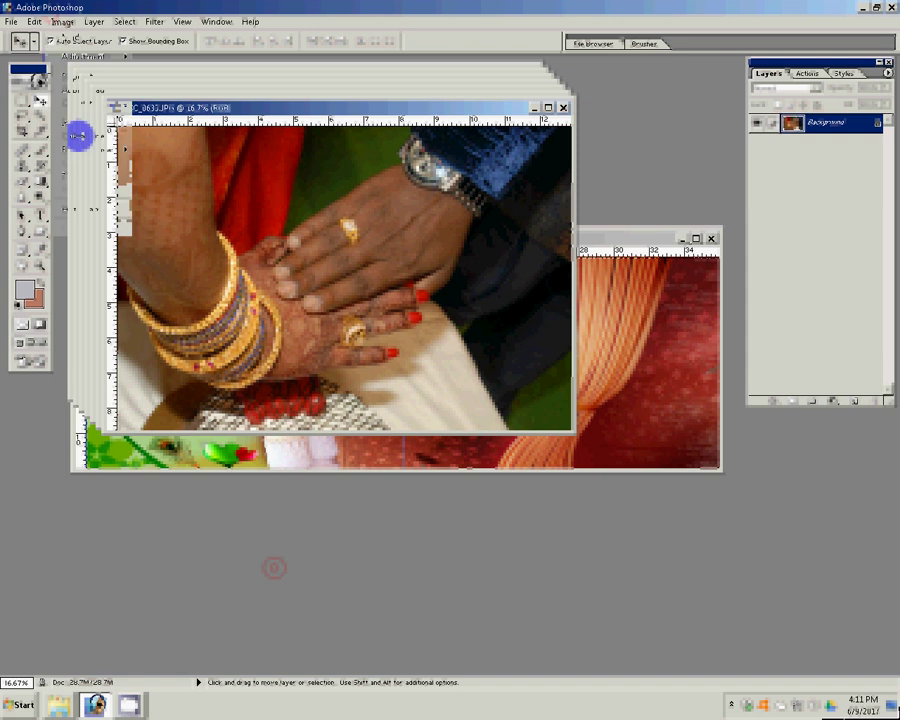
pyautogui.click(78, 135)
pyautogui.press('Tab')
pyautogui.press('Tab')
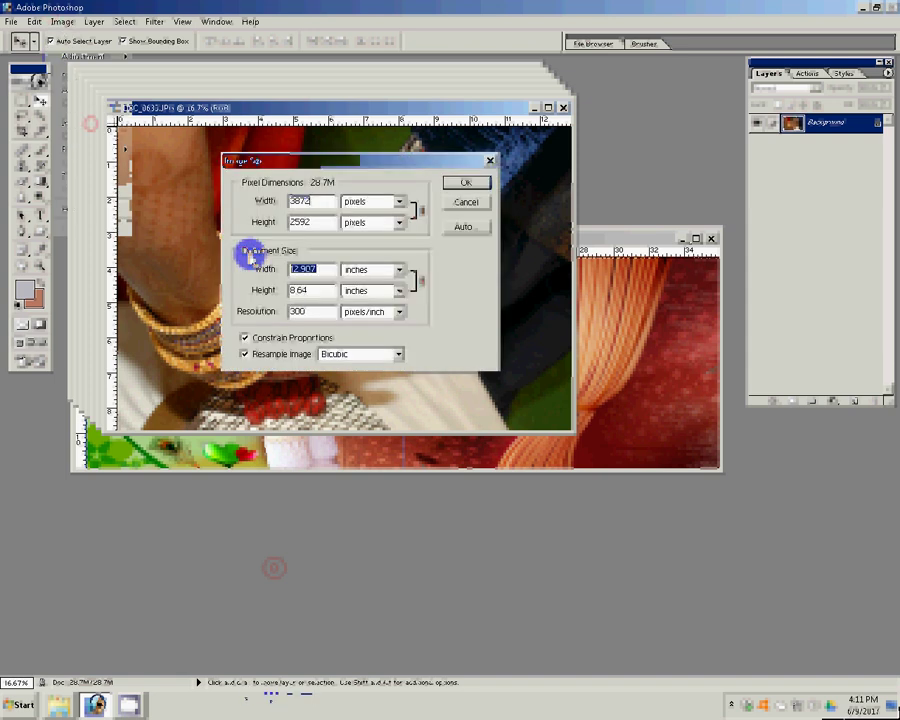
pyautogui.write('8')
pyautogui.press('Return')
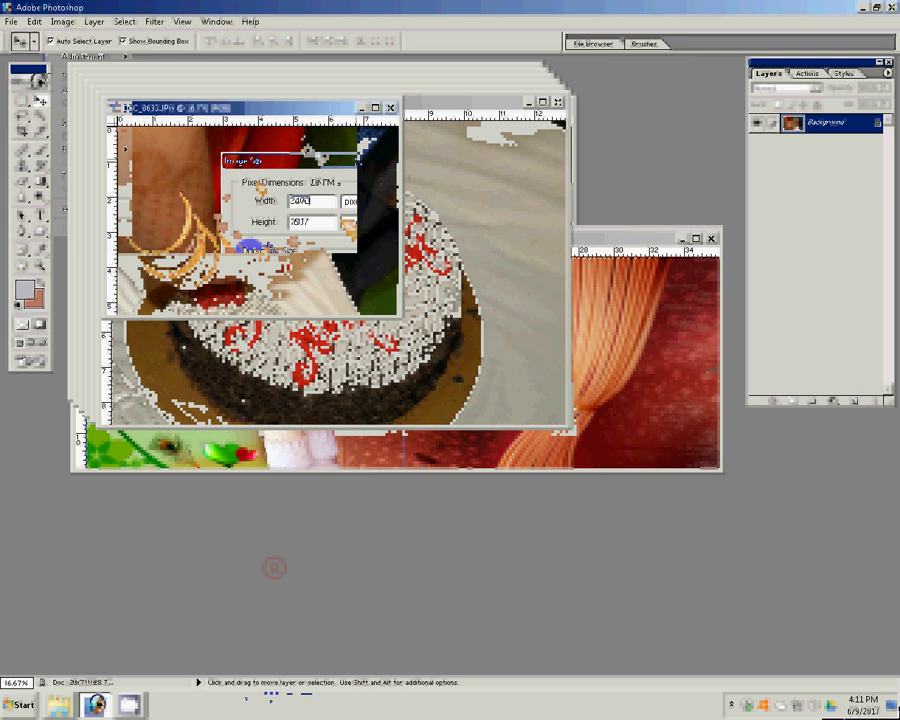
pyautogui.click(806, 73)
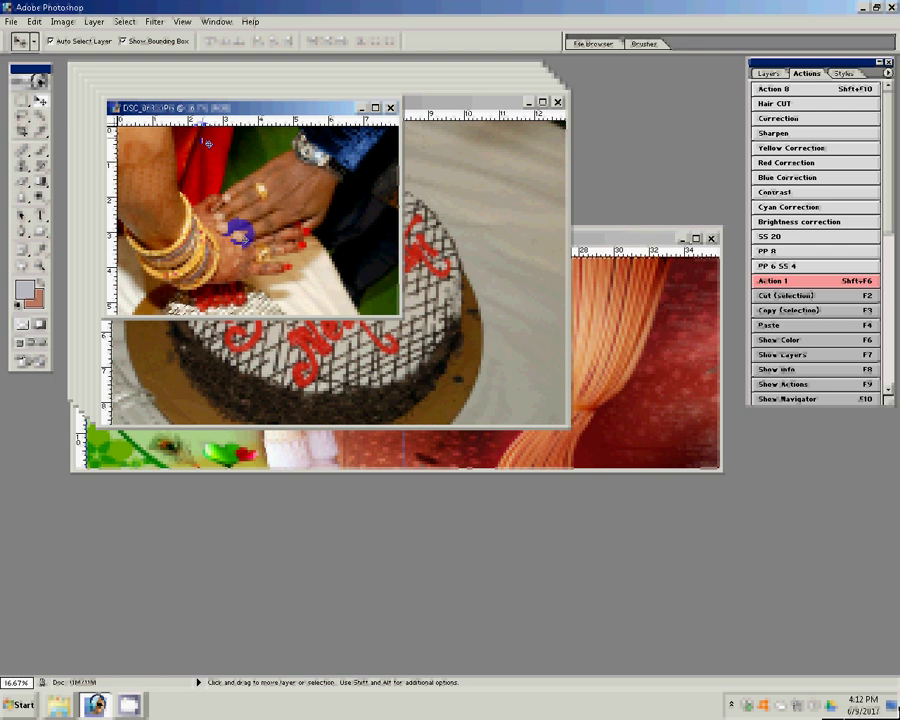
pyautogui.click(205, 142)
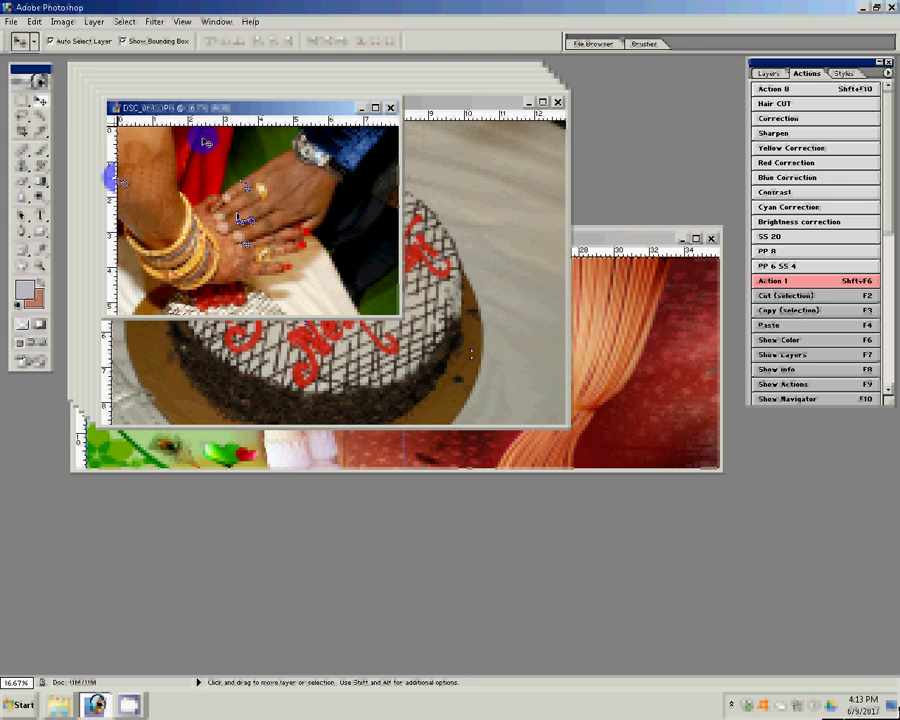
# Copy the hands photo into 74.psd and close DSC_0633.JPG without saving.
pyautogui.moveTo(205, 142); pyautogui.dragTo(709, 330)
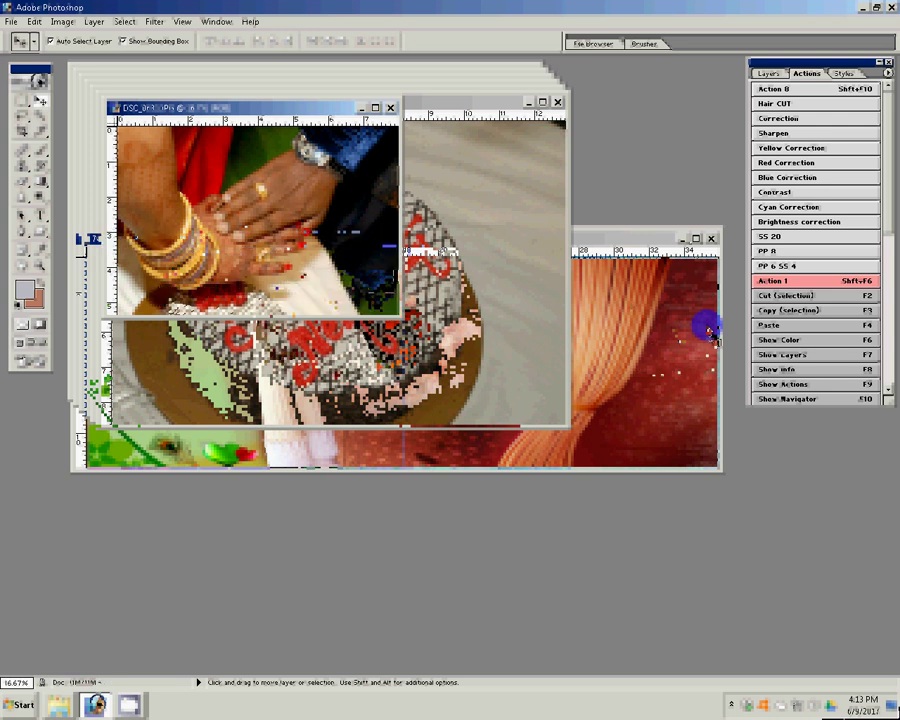
pyautogui.hotkey('ctrl', 'w')
pyautogui.click(403, 254)
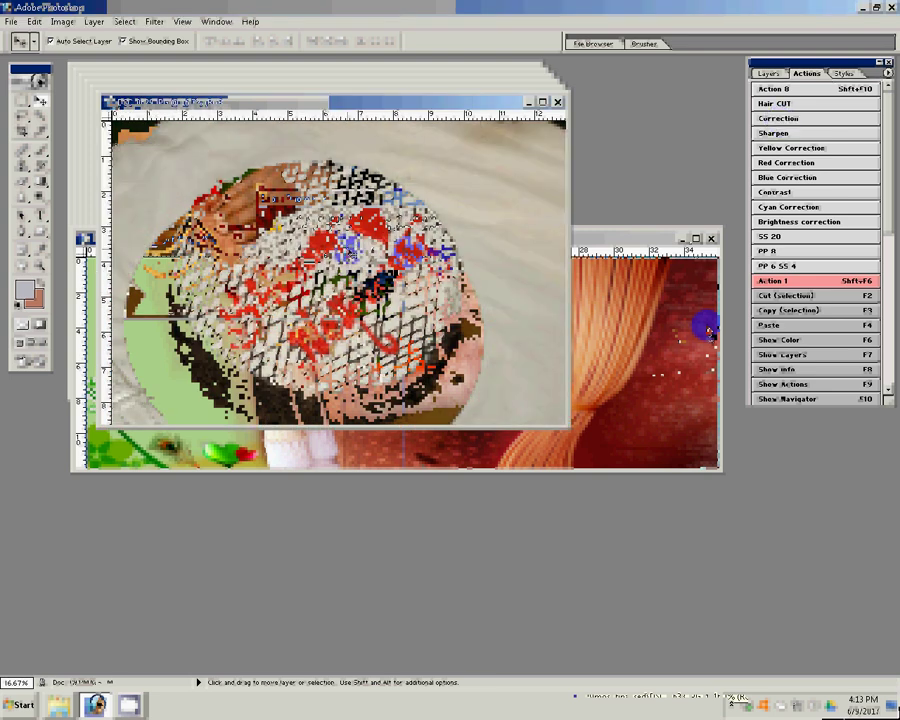
# Enter 387 in the cake photo's Image Size settings.
pyautogui.hotkey('ctrl', 'alt', 'i')
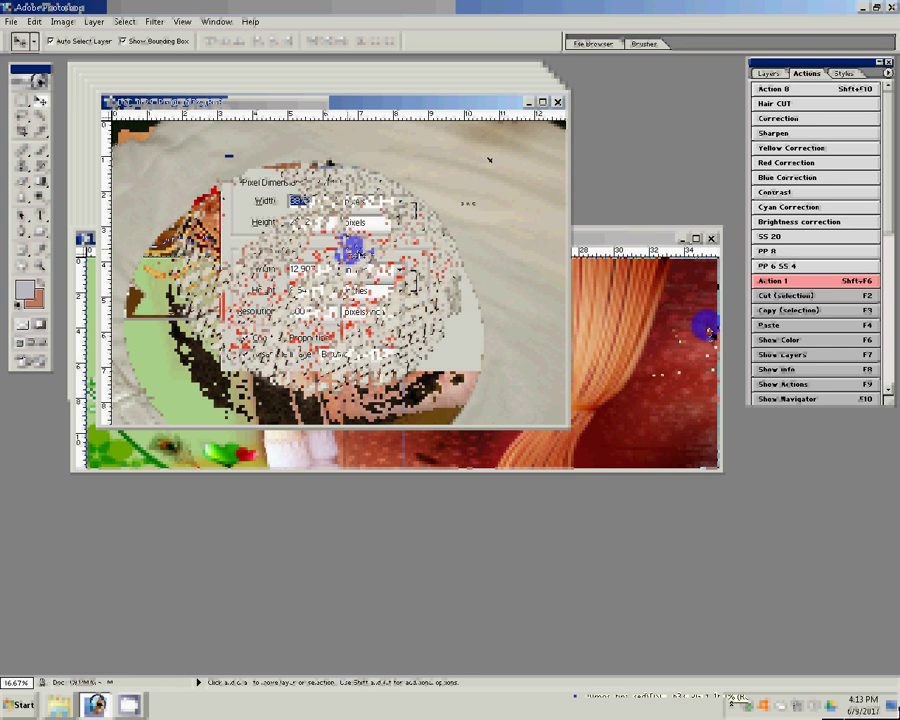
pyautogui.write('387')
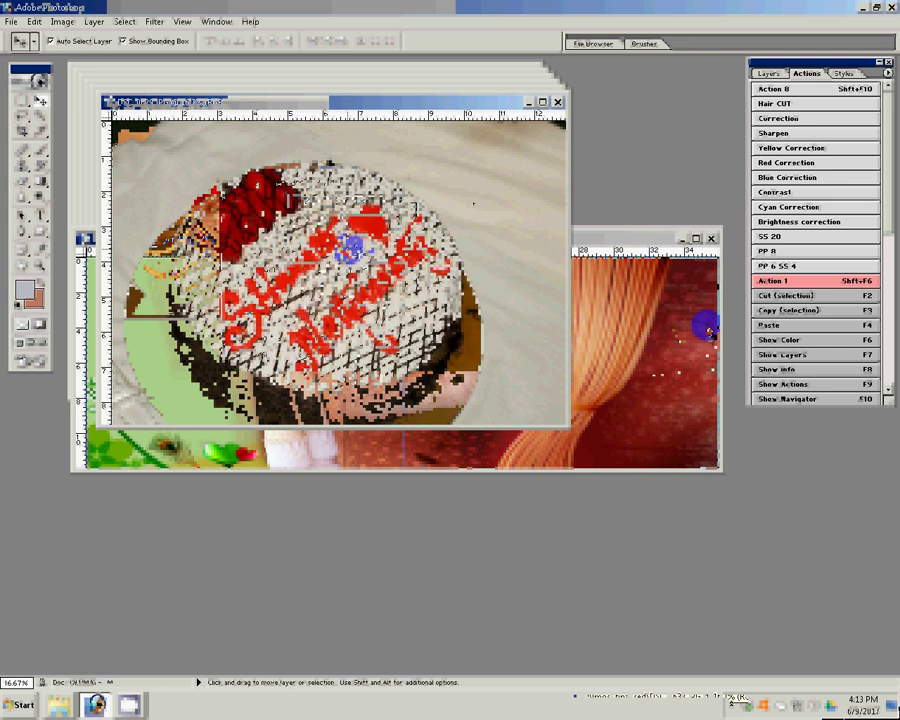
pyautogui.moveTo(22, 230); pyautogui.dragTo(86, 246)
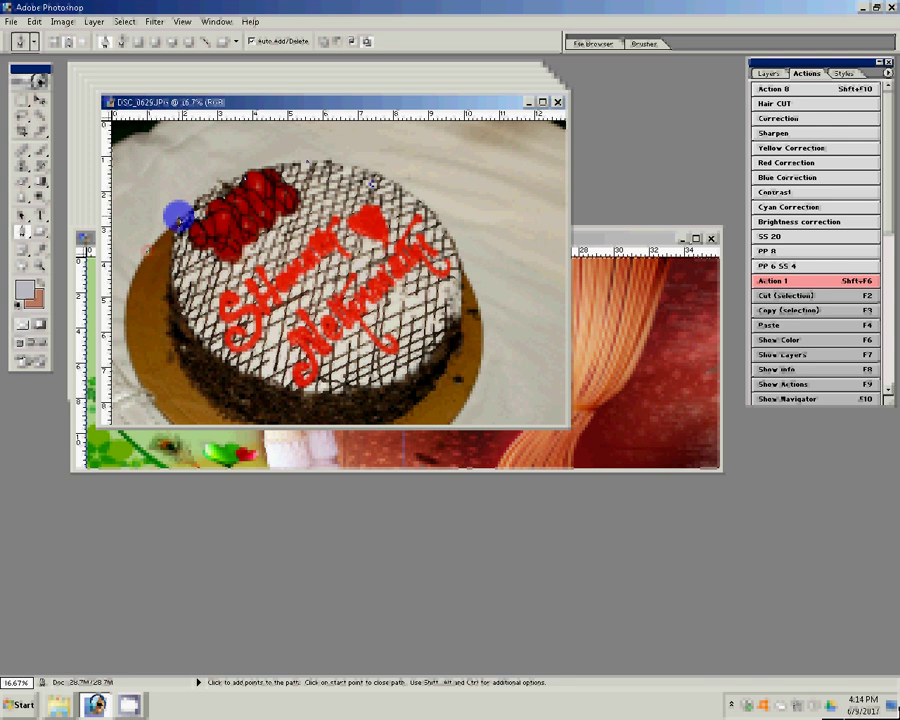
# Trace the cake with the Pen tool, make a 9 px feathered selection, and bring it into 74.psd.
pyautogui.click(485, 348)
pyautogui.click(145, 249)
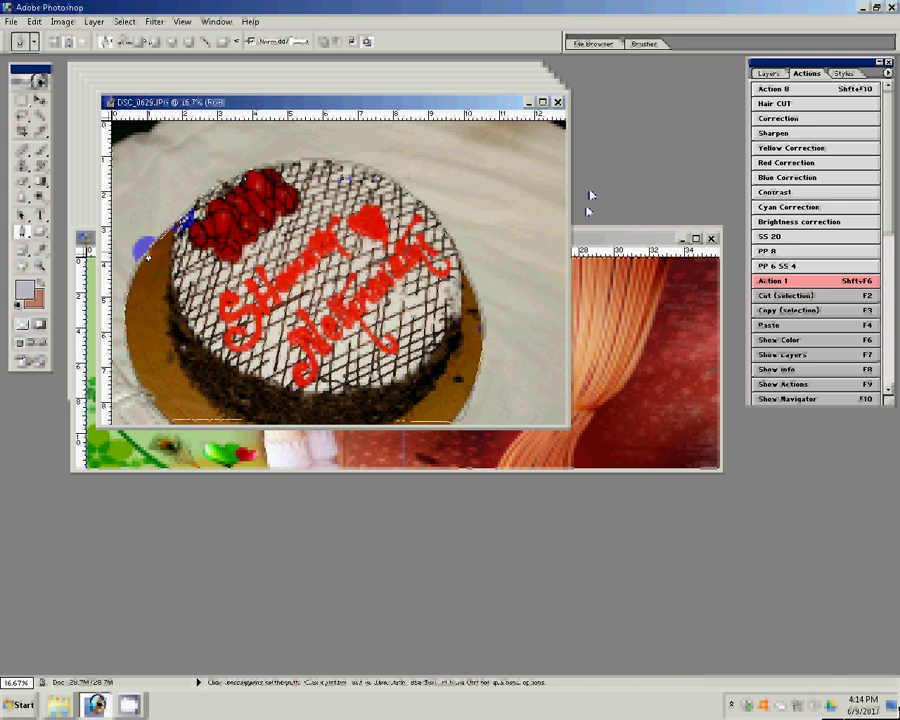
pyautogui.press('m')
pyautogui.click(193, 180)
pyautogui.rightClick(196, 179)
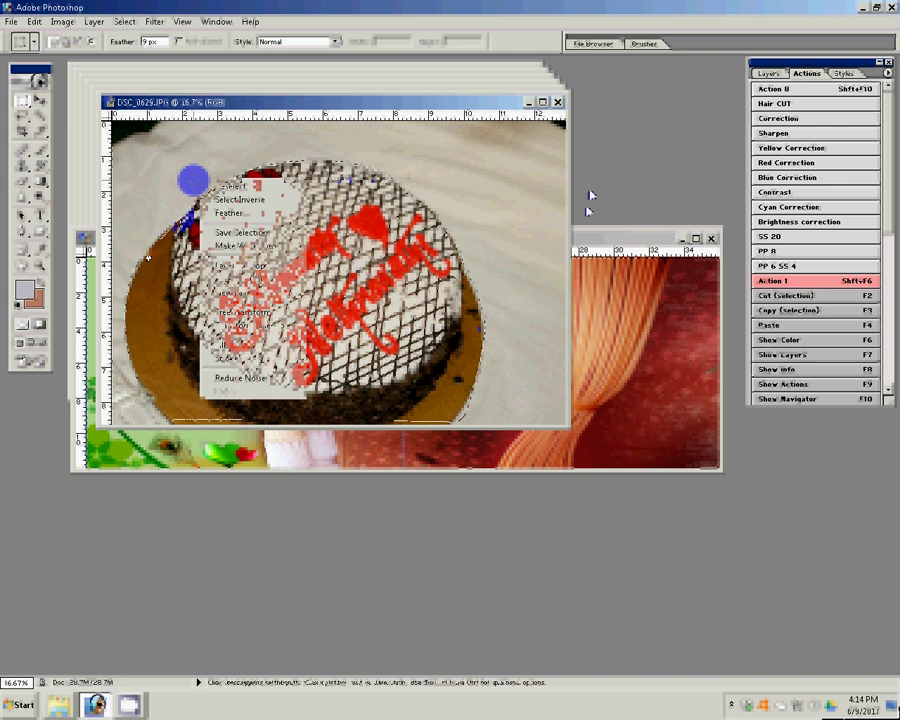
pyautogui.click(236, 224)
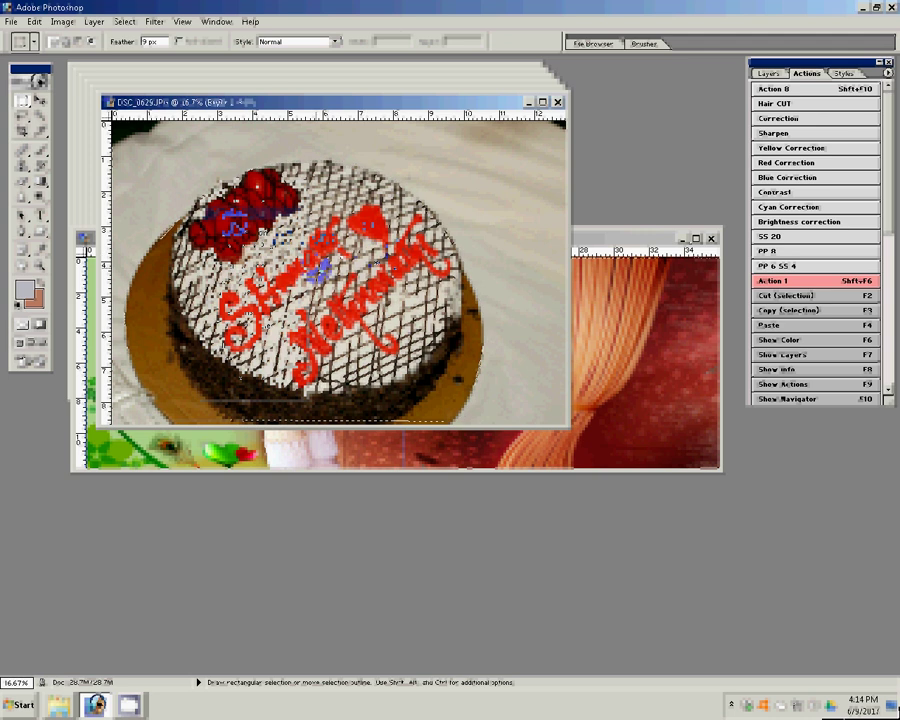
pyautogui.press('v')
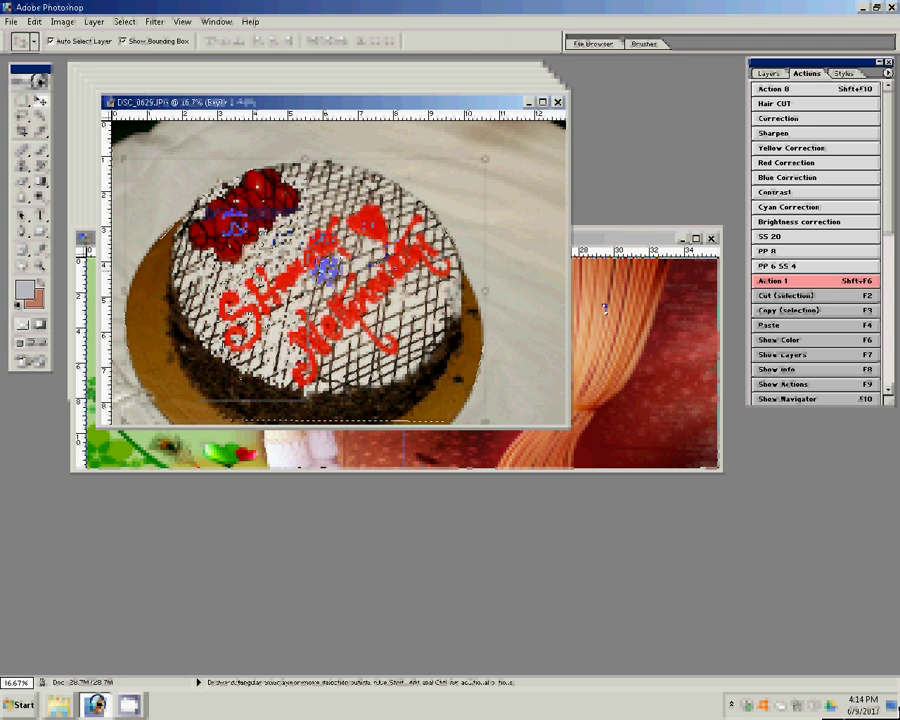
pyautogui.click(604, 302)
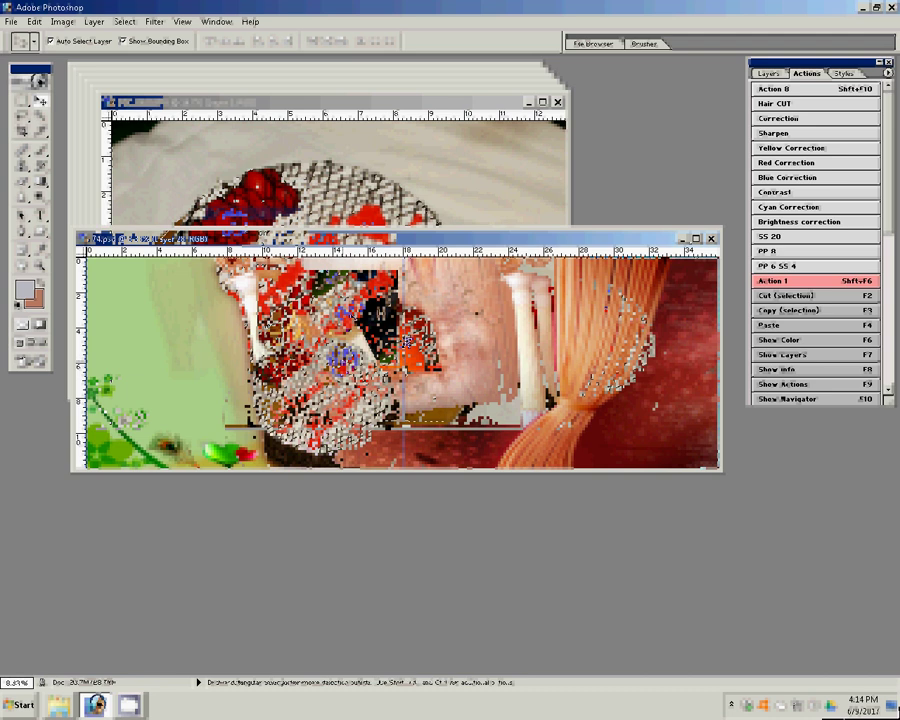
# Scale the cake layer to 84.1% and position it below the hands photo.
pyautogui.hotkey('ctrl', 't')
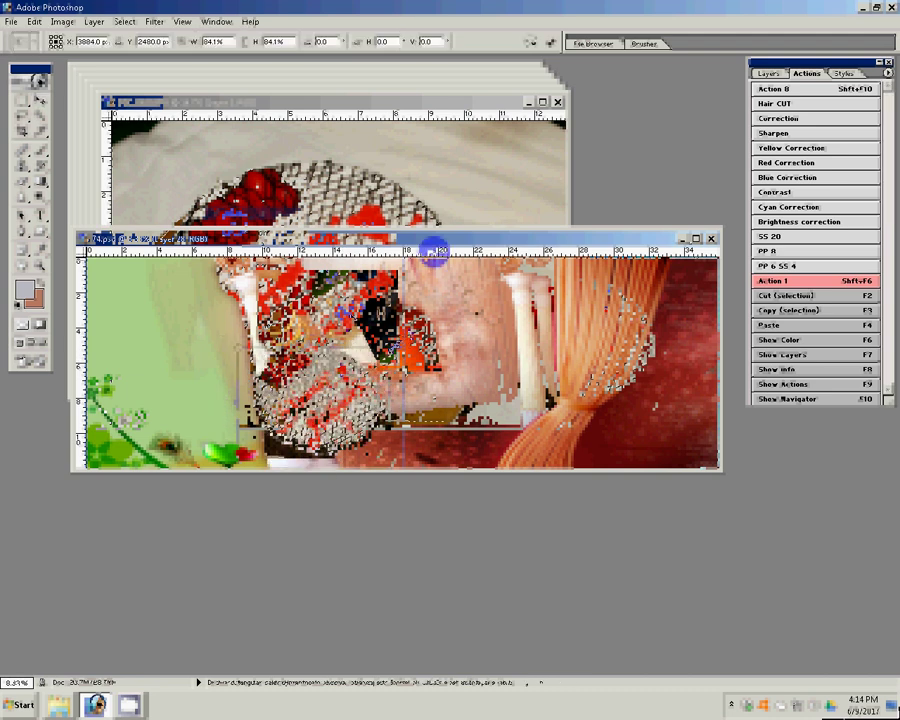
pyautogui.press('Return')
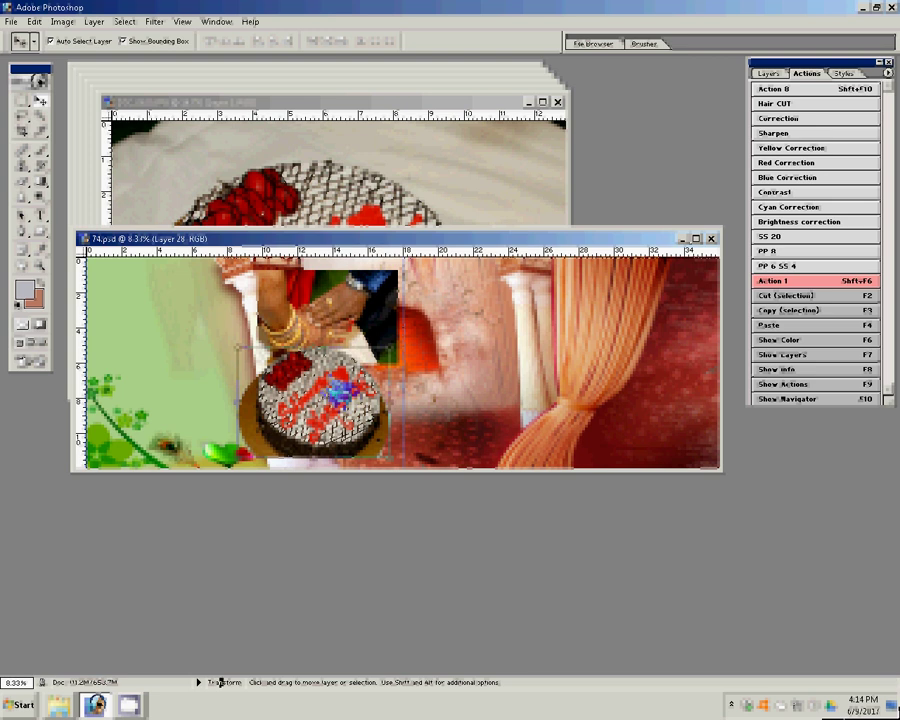
pyautogui.moveTo(221, 682); pyautogui.dragTo(240, 682)
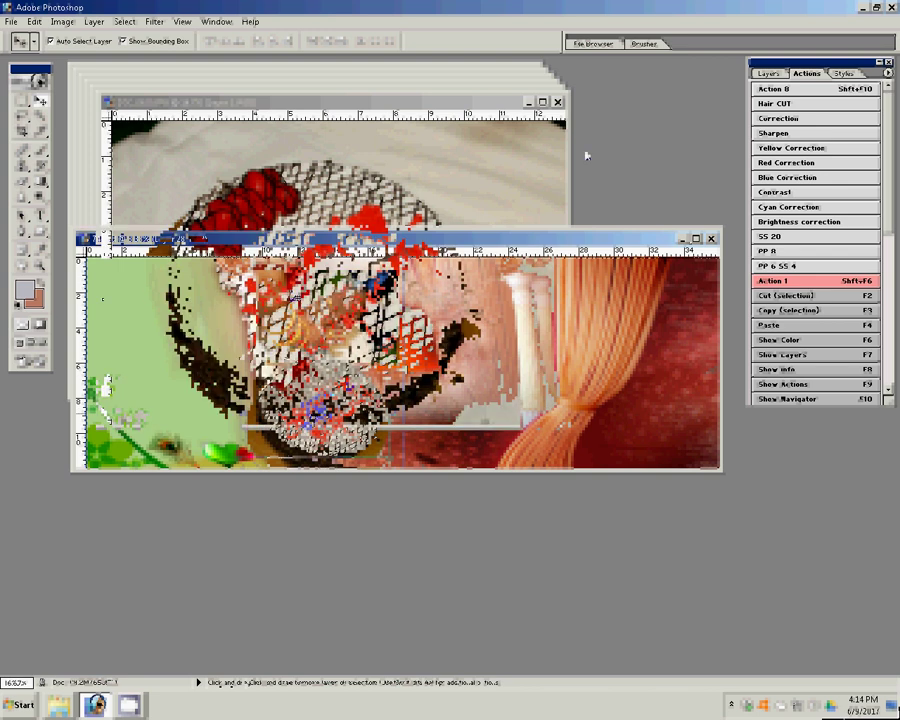
pyautogui.click(557, 104)
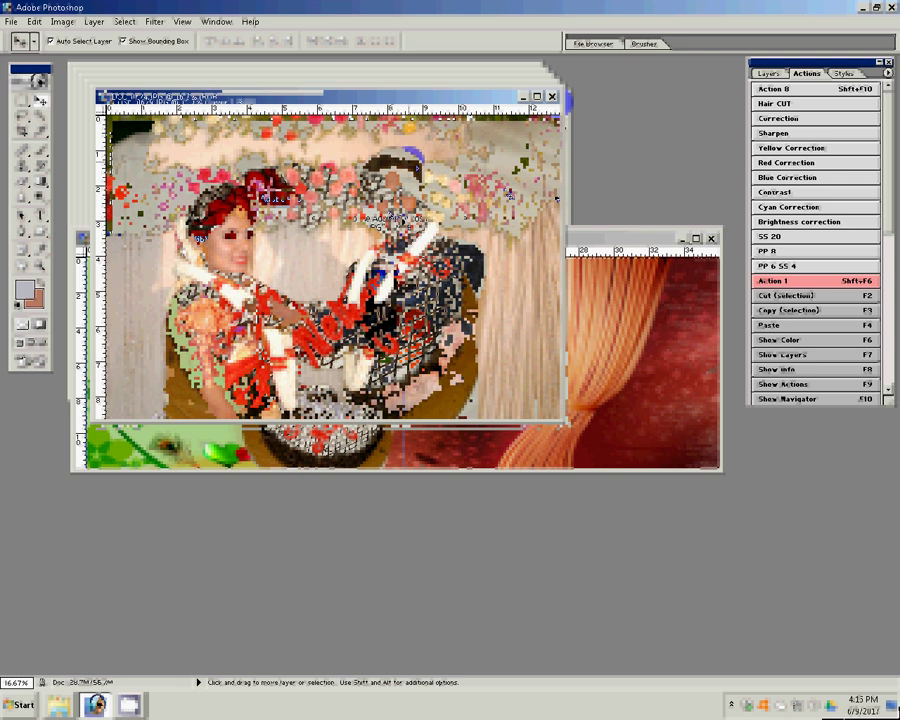
# Resize the bride photo to an 8-inch document width.
pyautogui.hotkey('ctrl', 'alt', 'i')
pyautogui.doubleClick(295, 268)
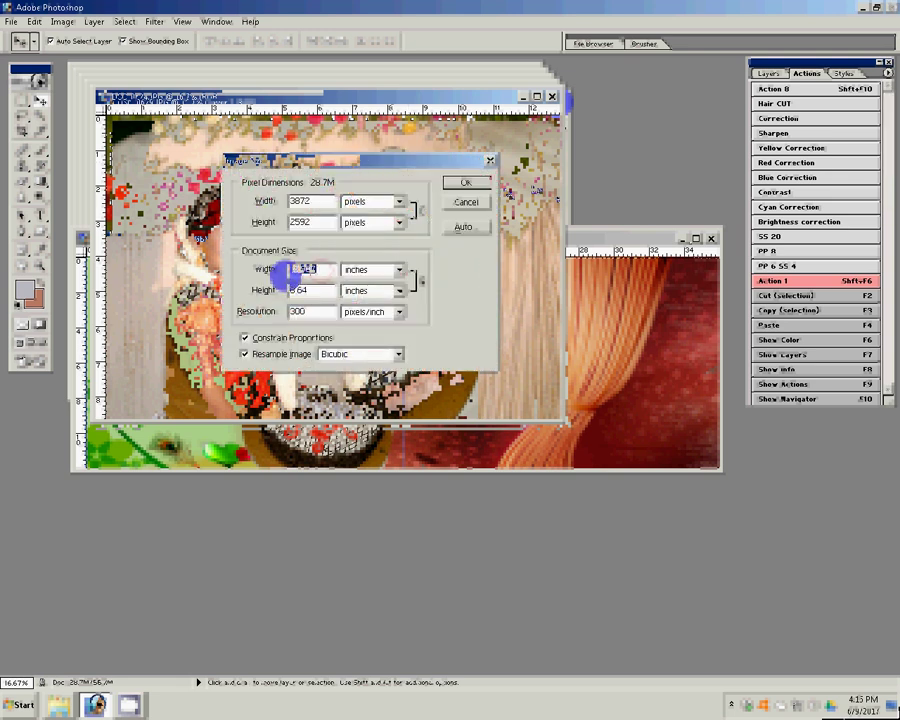
pyautogui.write('8')
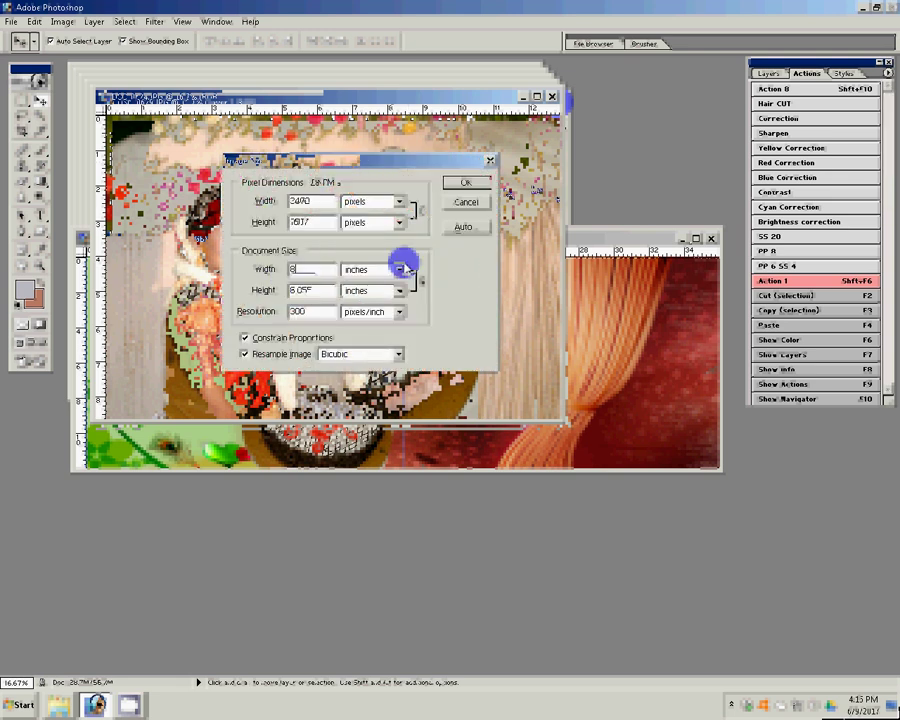
pyautogui.press('Return')
# Place the bride photo on the spread's right side and start closing DSC_0624.
pyautogui.moveTo(402, 264); pyautogui.dragTo(450, 187)
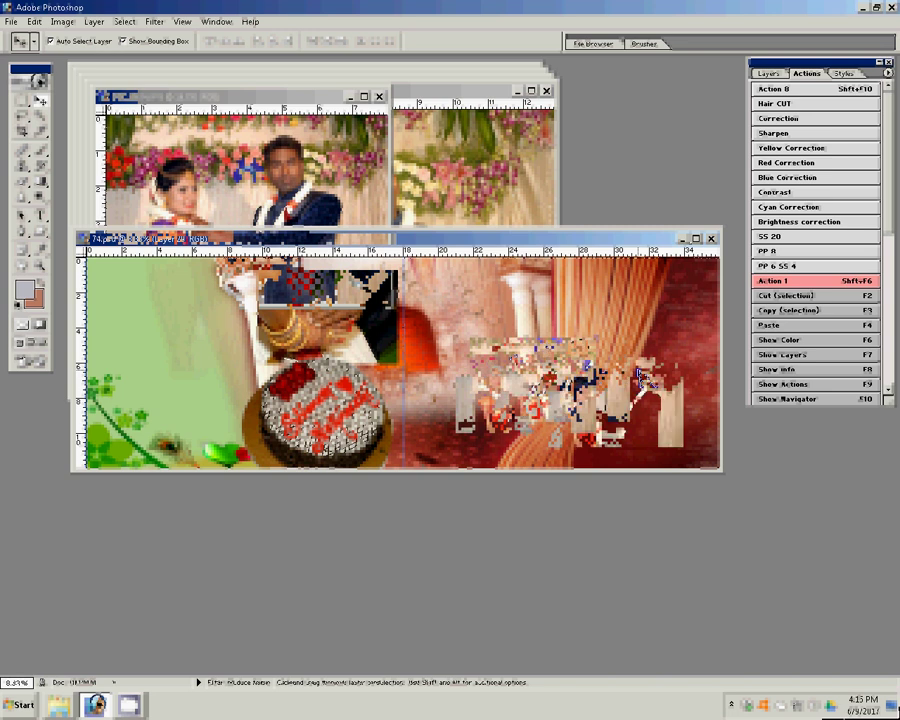
pyautogui.click(150, 290)
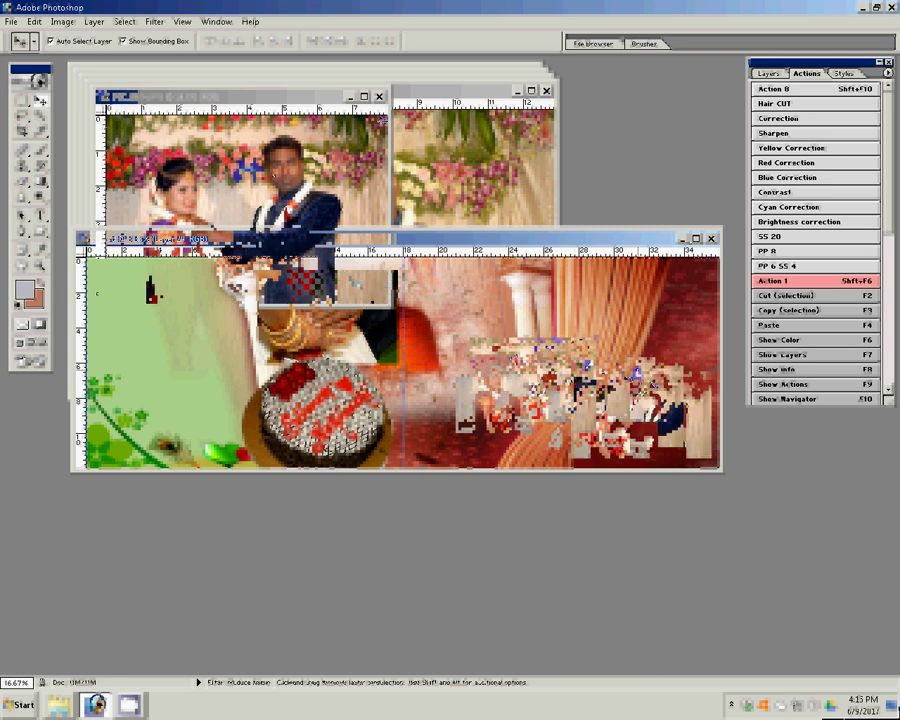
pyautogui.click(379, 96)
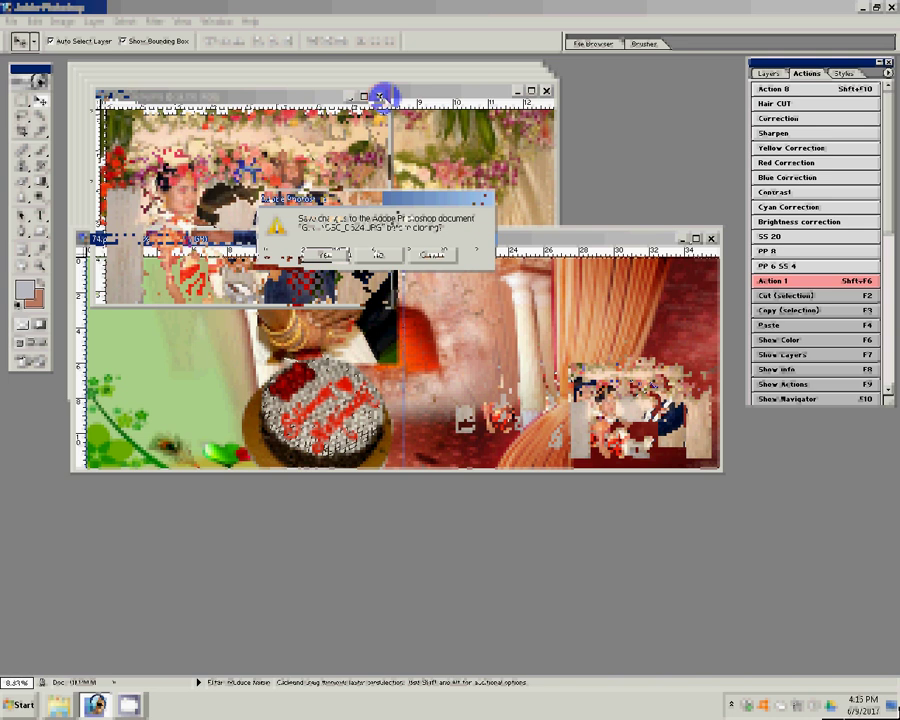
# Discard DSC_0624's changes, run the recorded action on DSC_0621, and open its Image Size settings.
pyautogui.press('n')
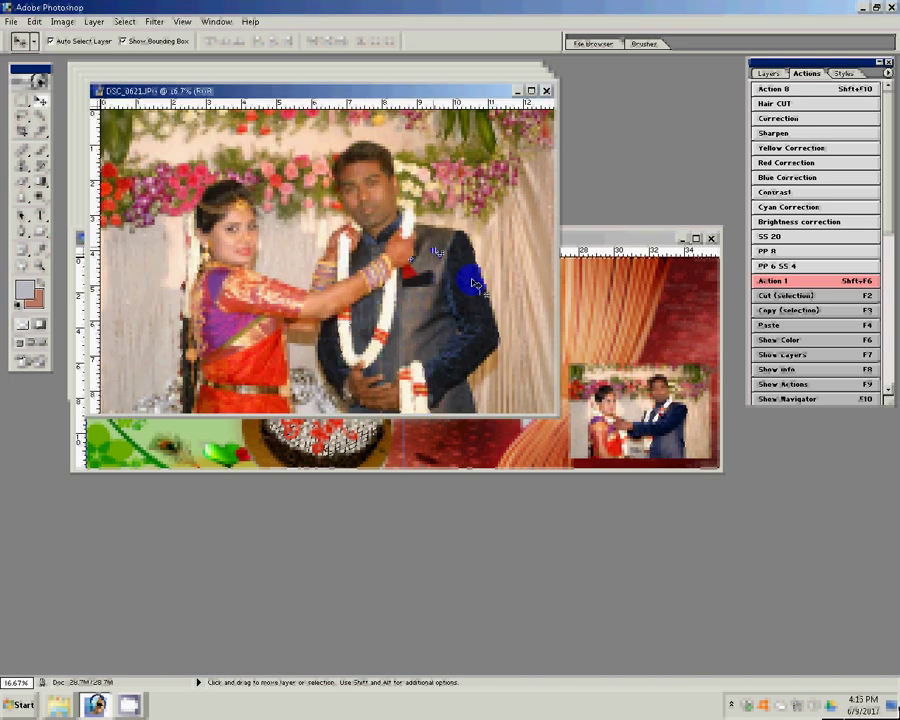
pyautogui.hotkey('shift', 'F6')
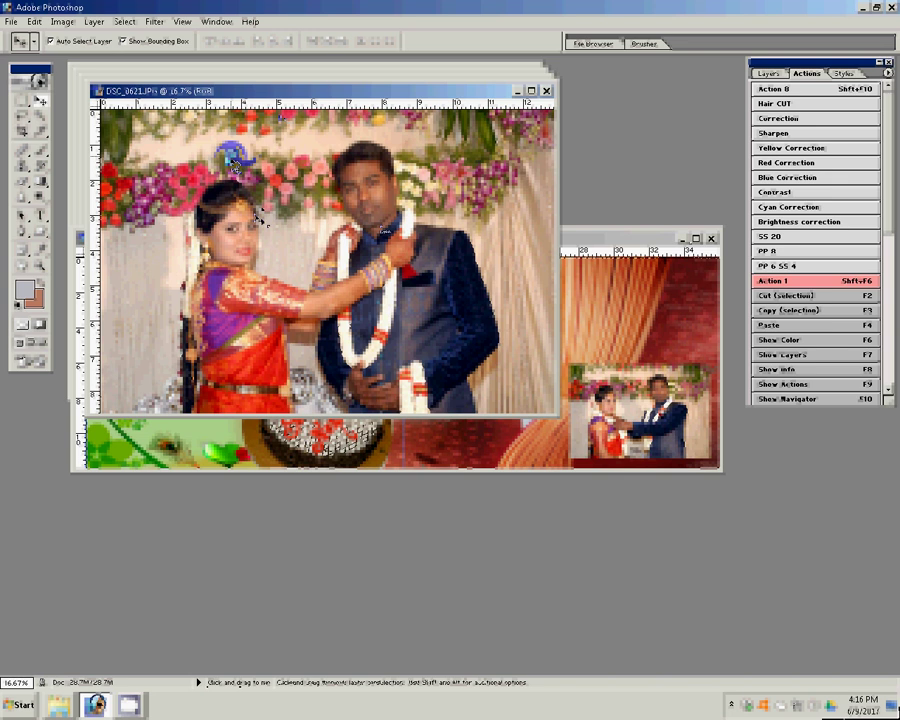
pyautogui.hotkey('ctrl', 'alt', '0')
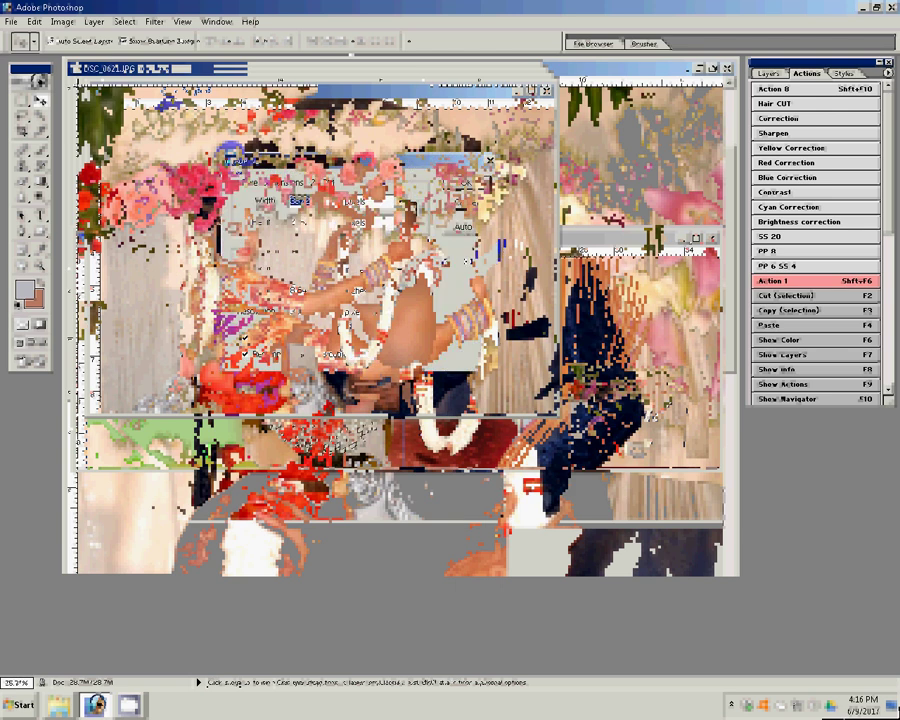
# Resize DSC_0621 to 6 inches wide and place it at the spread's top right.
pyautogui.write('6')
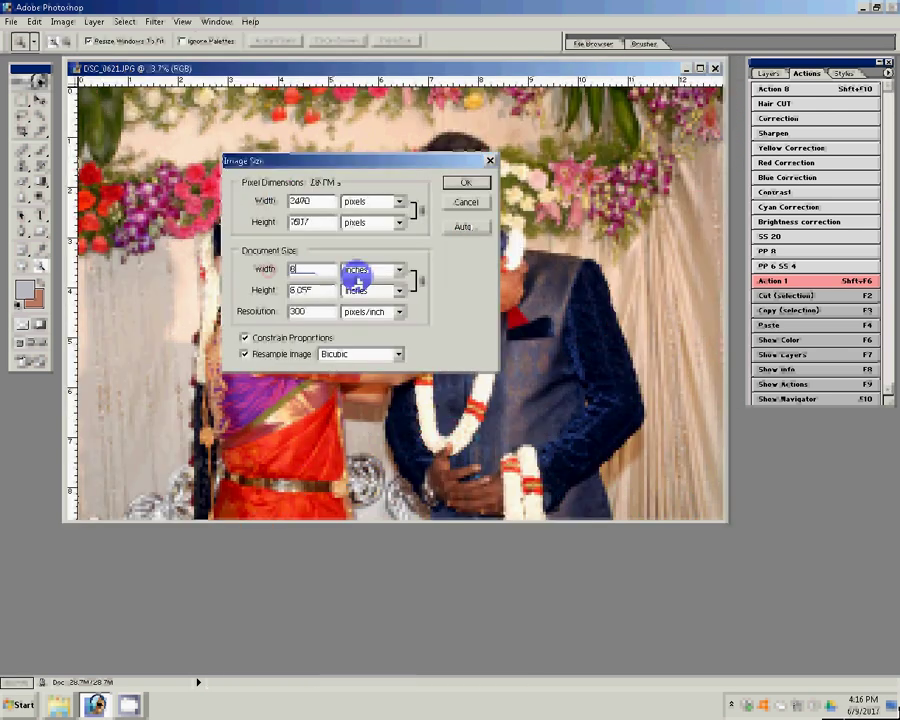
pyautogui.click(458, 182)
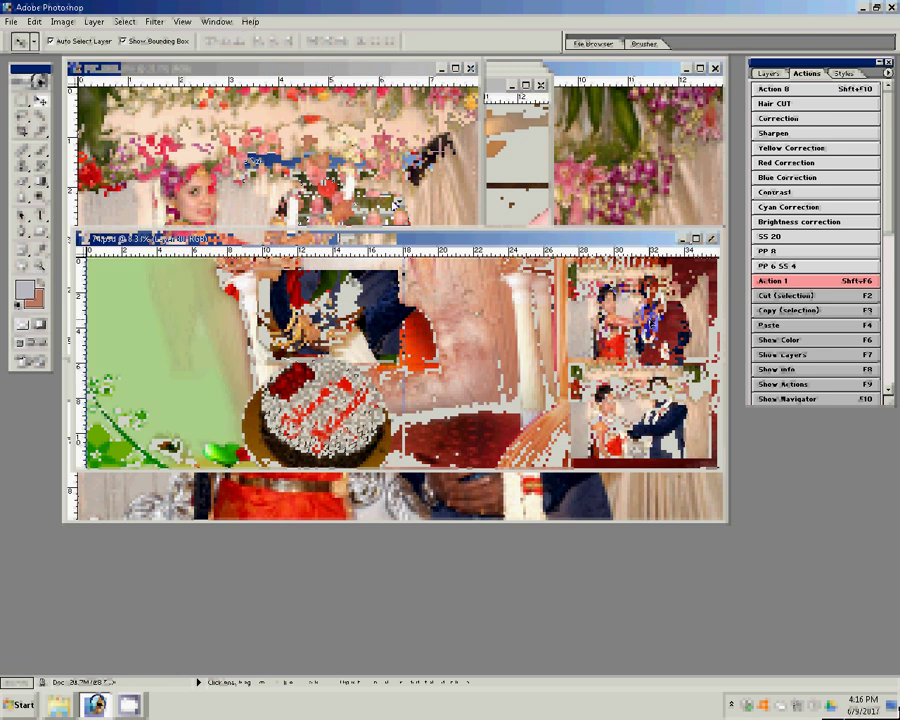
pyautogui.moveTo(397, 203); pyautogui.dragTo(340, 258)
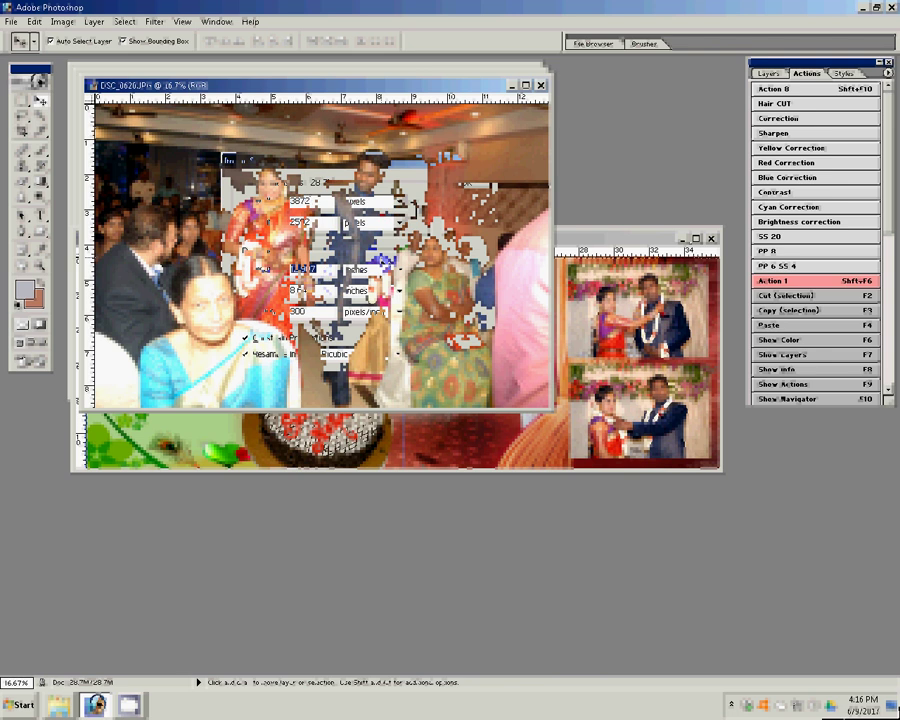
# Resize DSC_0626 to an 8-inch width (2400×1607 pixels) and zoom out.
pyautogui.press('Tab')
pyautogui.press('Tab')
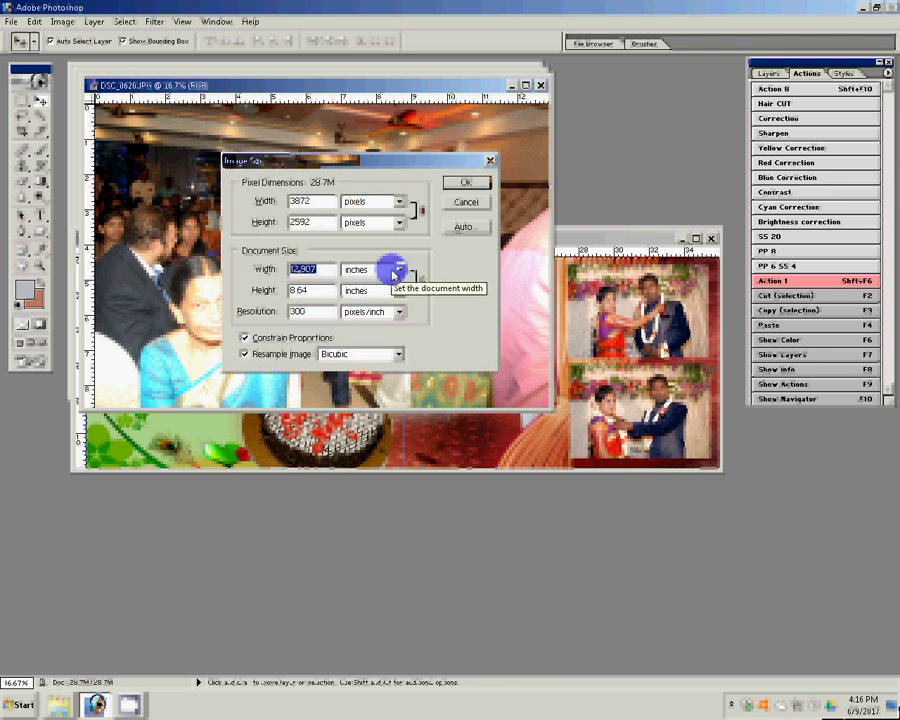
pyautogui.write('8')
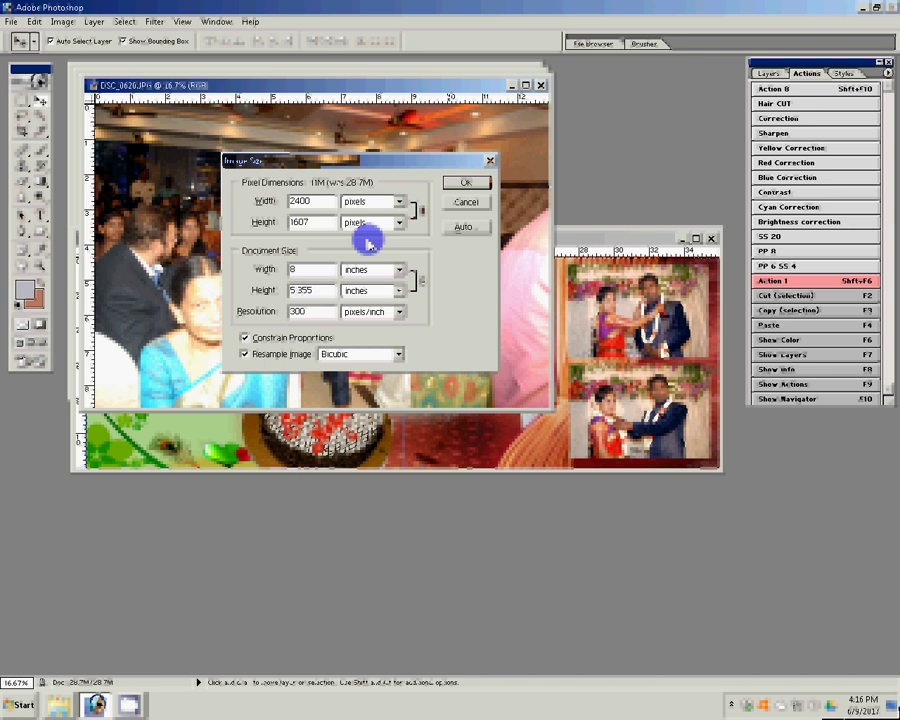
pyautogui.press('Return')
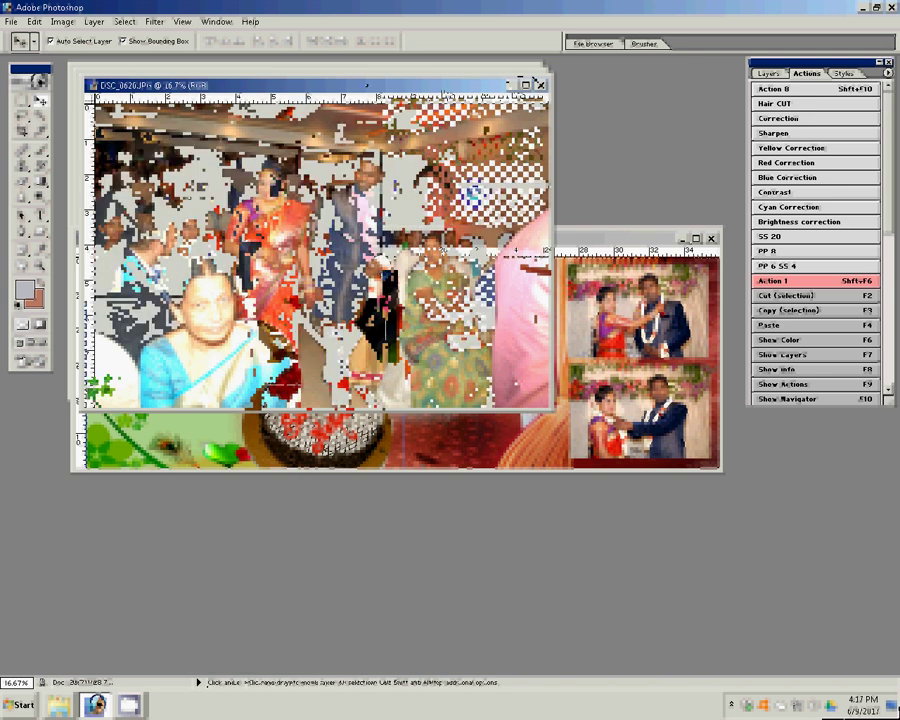
pyautogui.hotkey('ctrl', '-')
pyautogui.hotkey('ctrl', '-')
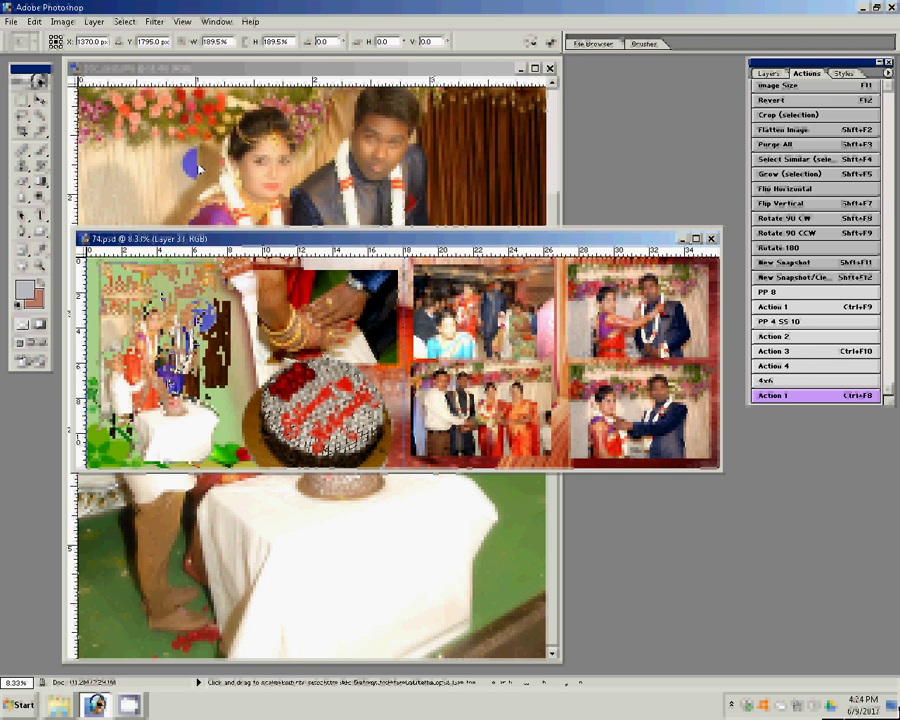
# Commit the couple-by-the-table photo's scaling and start closing DSC_0635.
pyautogui.click(549, 41)
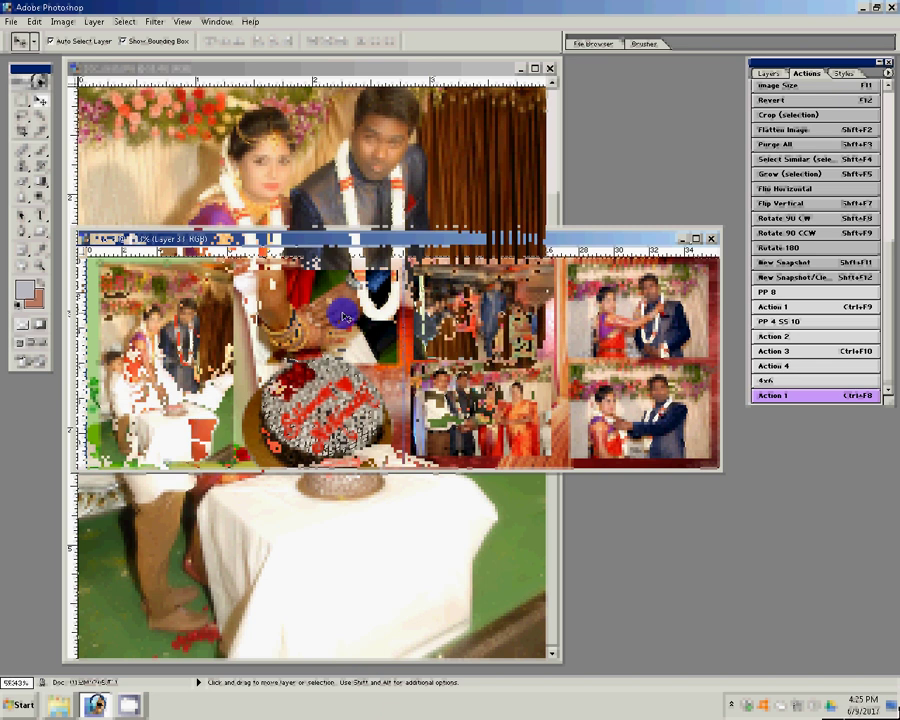
pyautogui.click(548, 68)
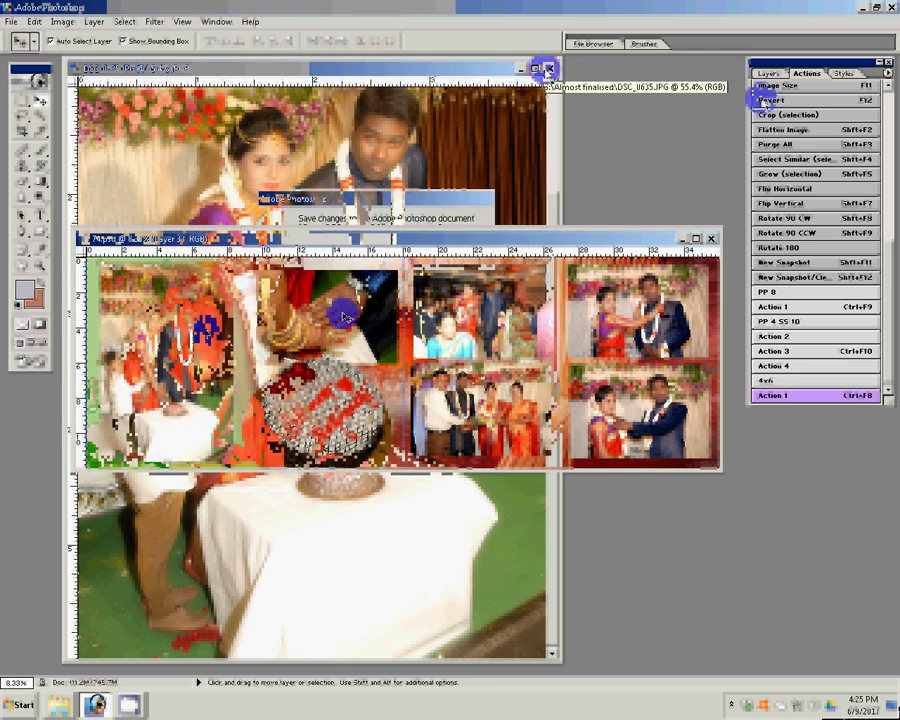
# Give Layer 33 a 22 px gradient Stroke layer style.
pyautogui.click(766, 74)
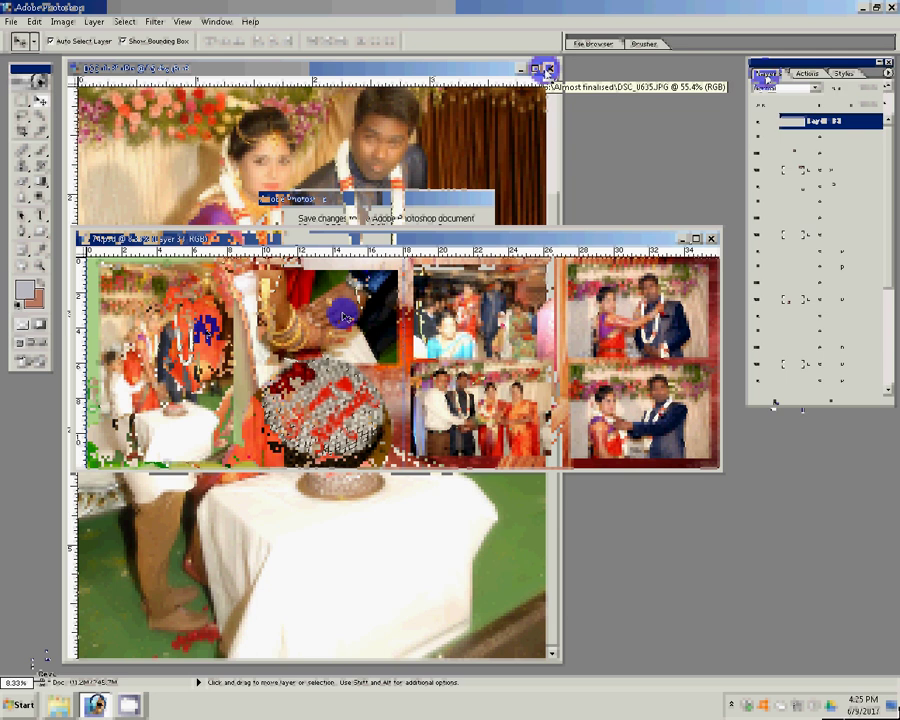
pyautogui.click(777, 403)
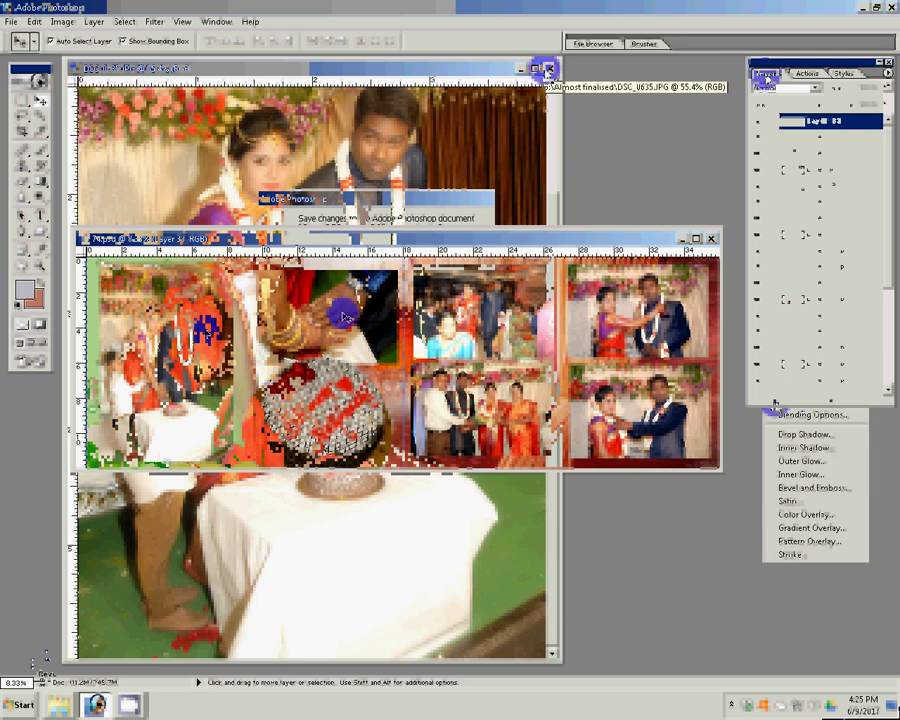
pyautogui.click(800, 555)
pyautogui.click(420, 504)
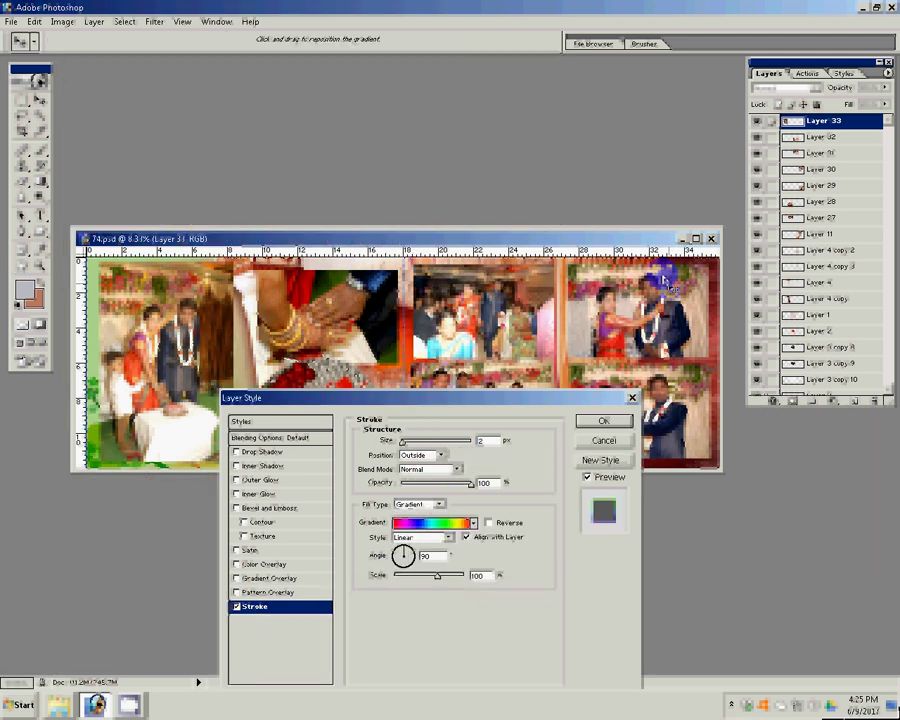
pyautogui.write('22')
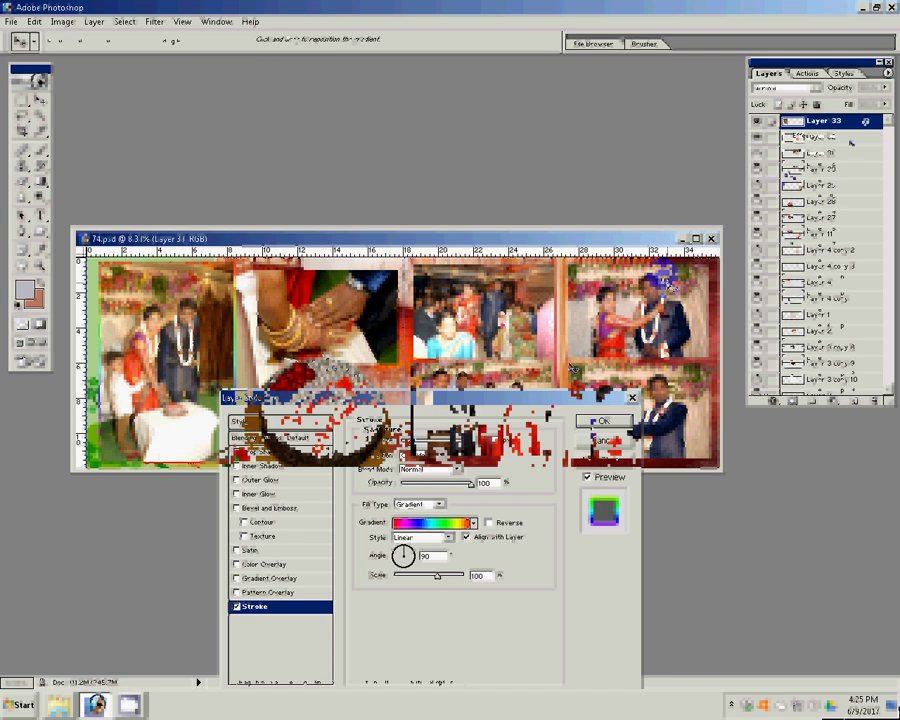
# Copy Layer 33's stroke style and paste it onto Layer 27.
pyautogui.click(94, 21)
pyautogui.moveTo(115, 97)
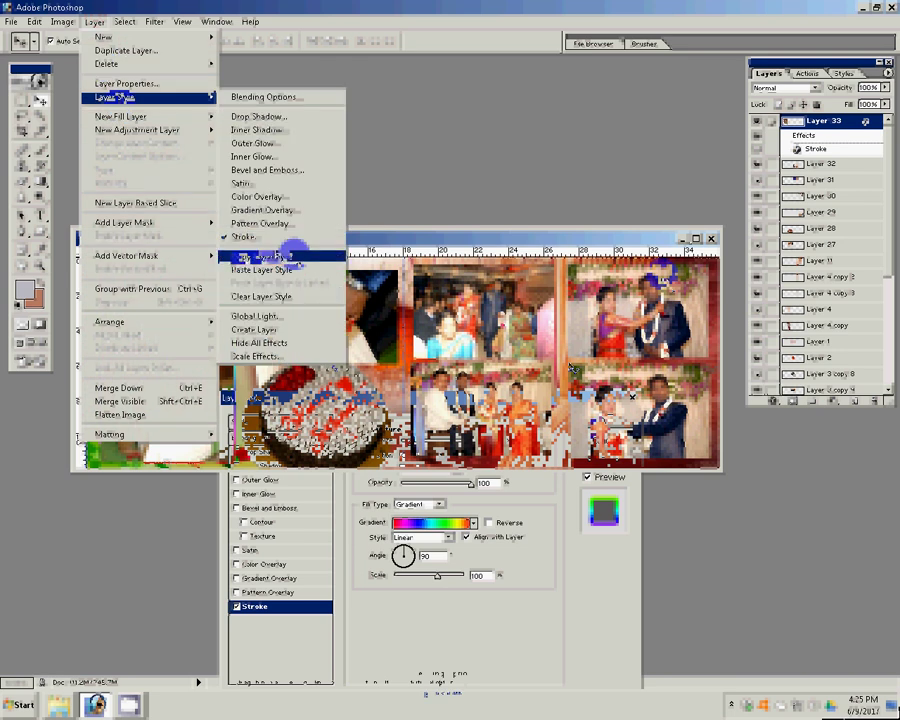
pyautogui.click(285, 256)
pyautogui.click(820, 244)
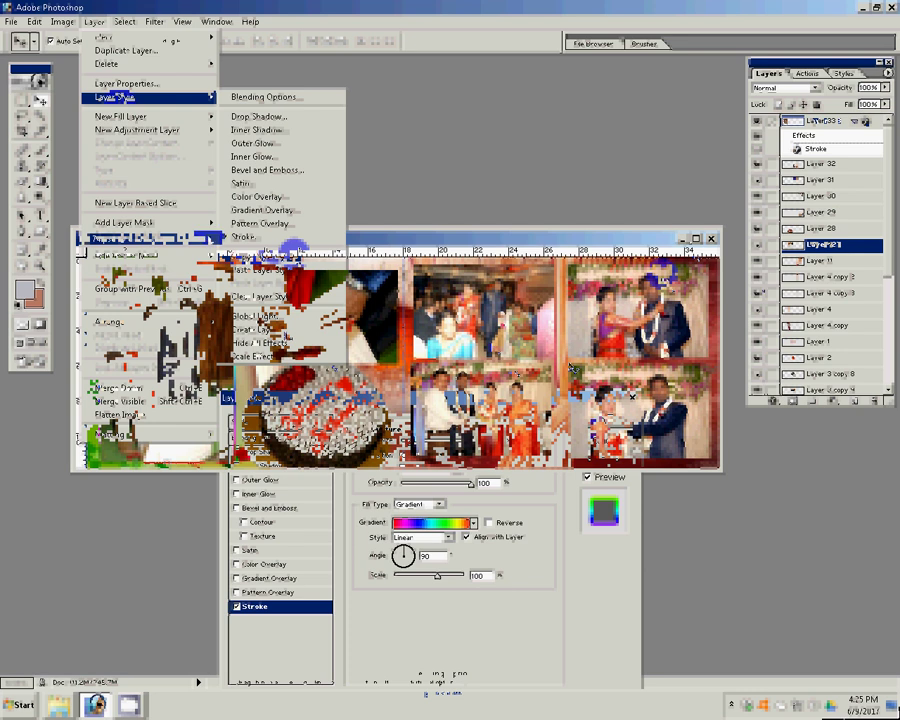
pyautogui.click(95, 22)
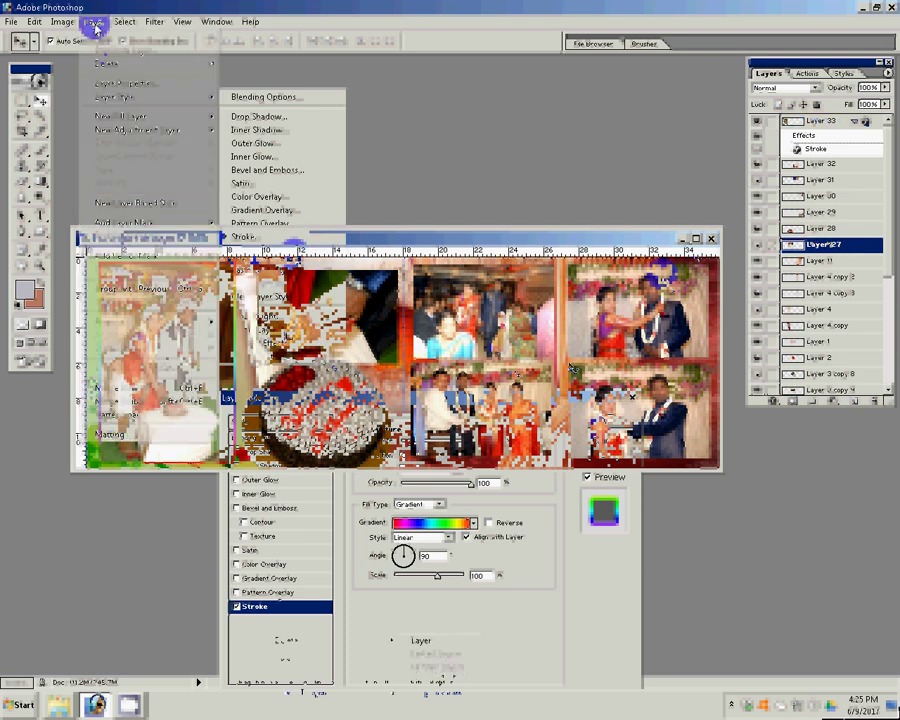
pyautogui.click(115, 97)
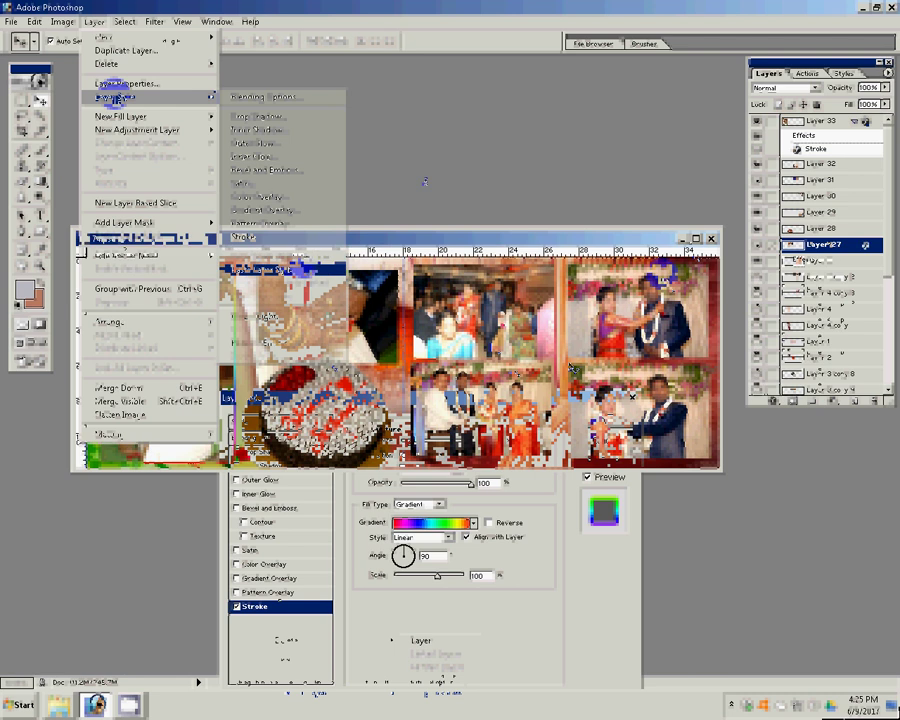
pyautogui.click(306, 459)
pyautogui.click(306, 459)
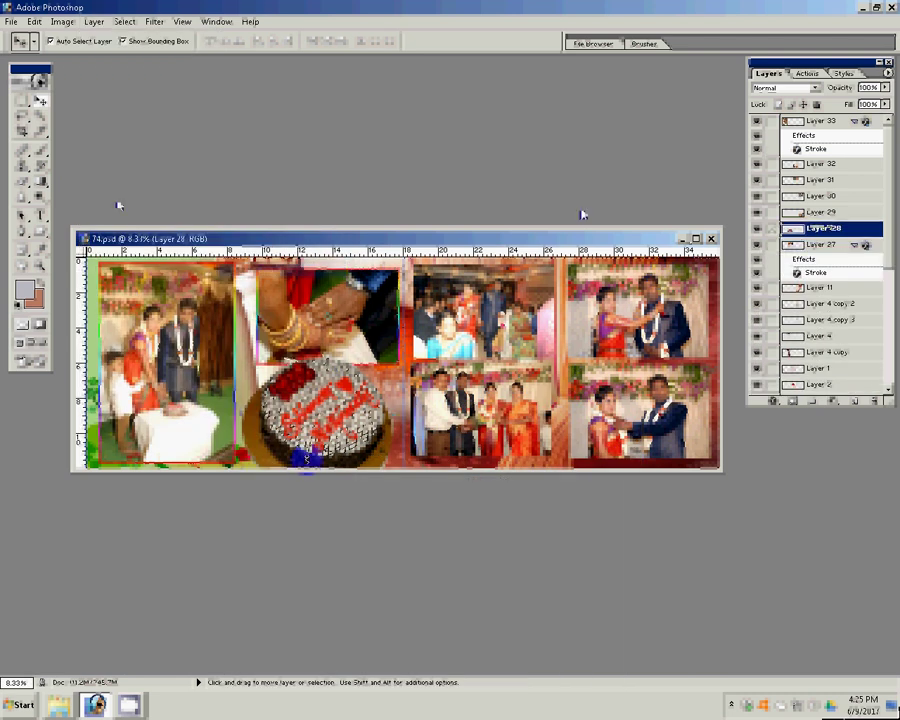
# Paste the copied stroke layer style onto Layer 31.
pyautogui.click(93, 21)
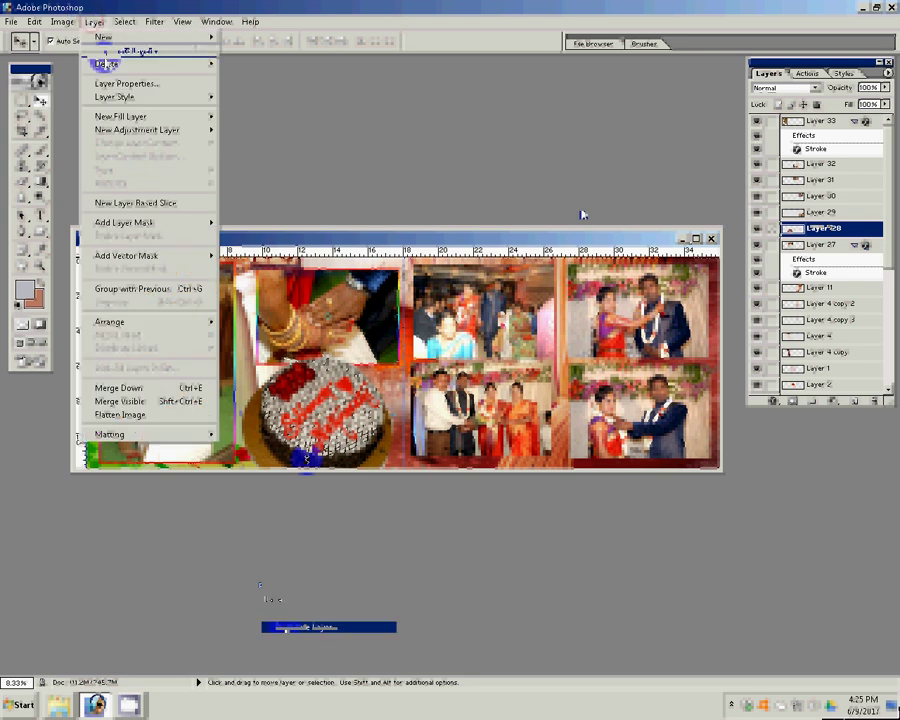
pyautogui.moveTo(103, 37)
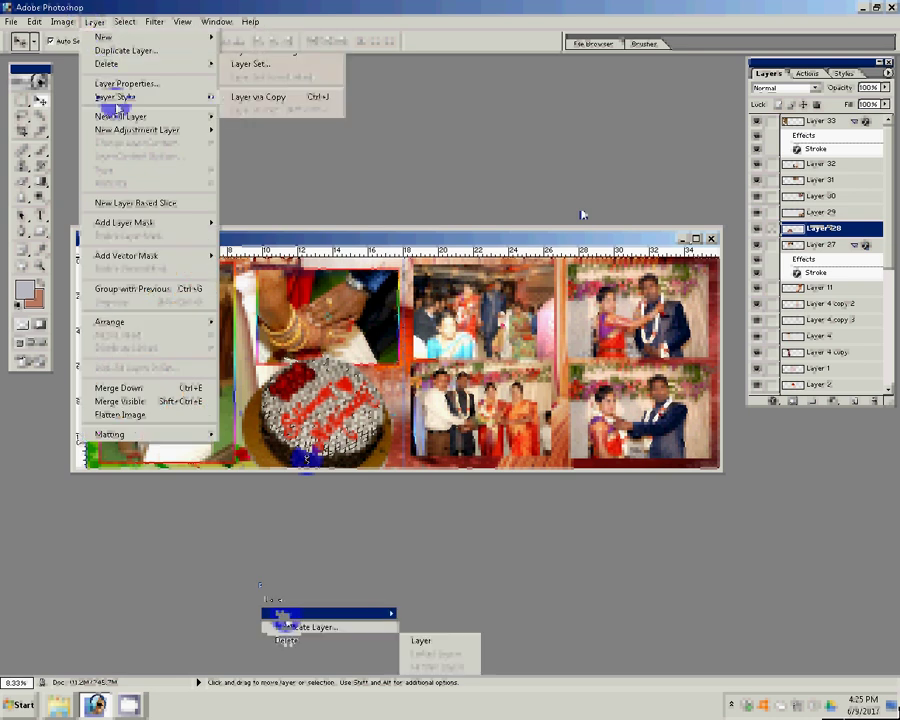
pyautogui.moveTo(118, 97)
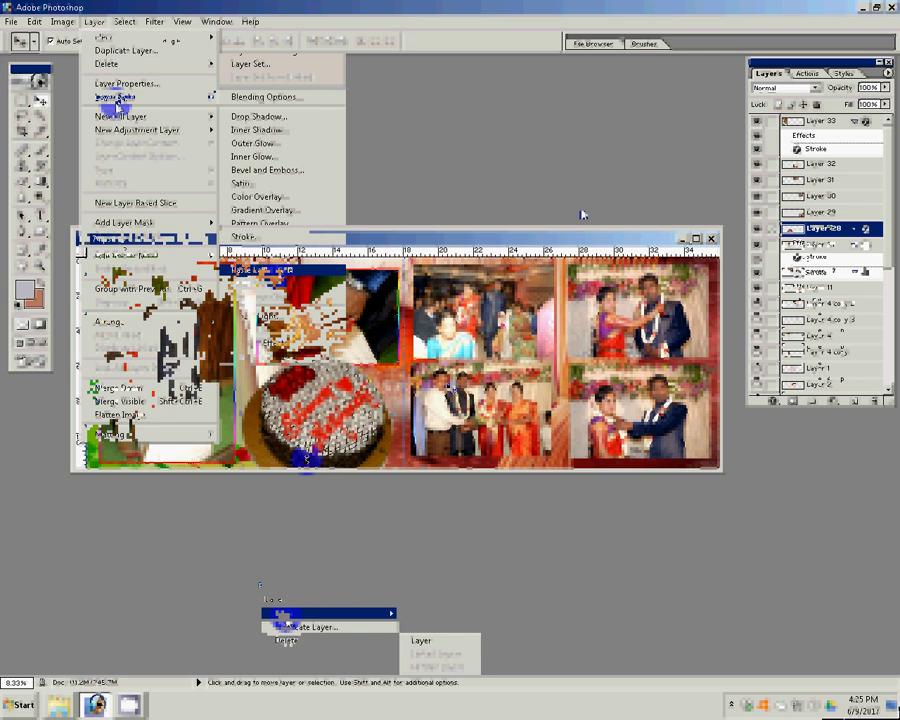
pyautogui.click(876, 182)
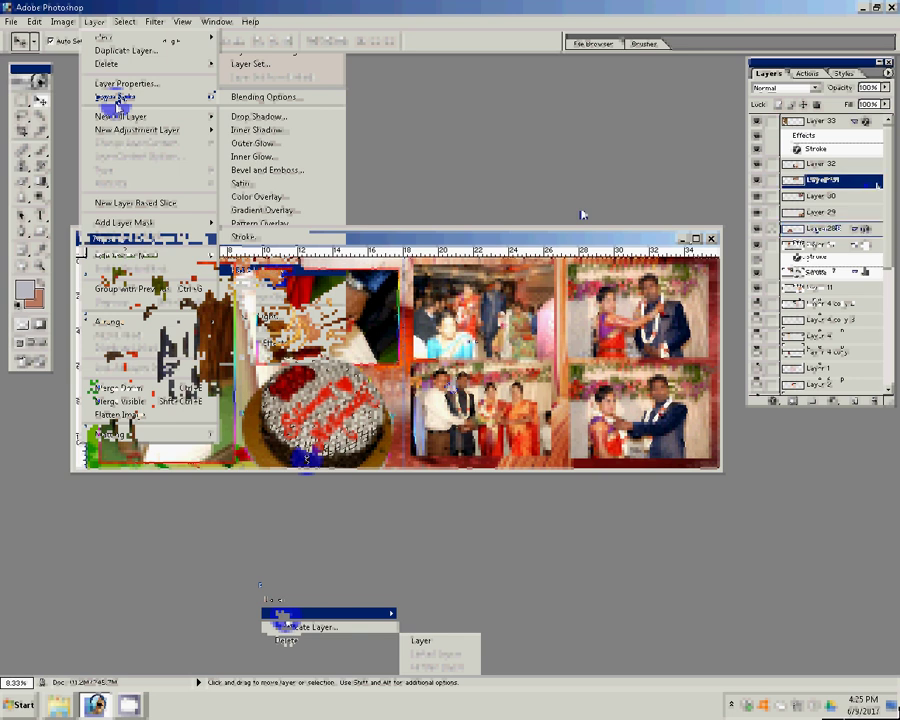
pyautogui.rightClick(876, 182)
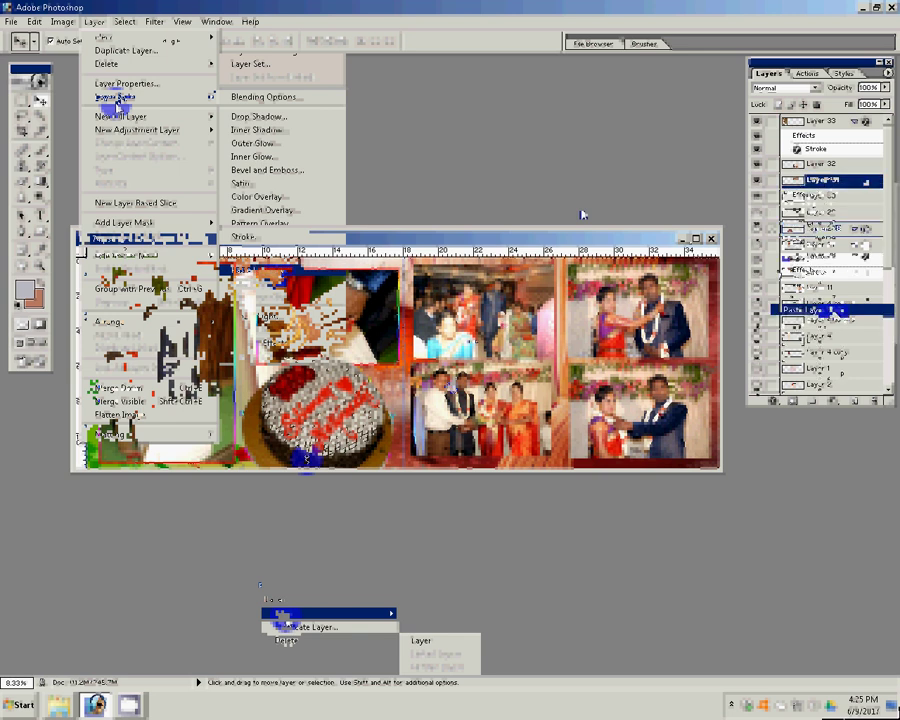
pyautogui.click(836, 310)
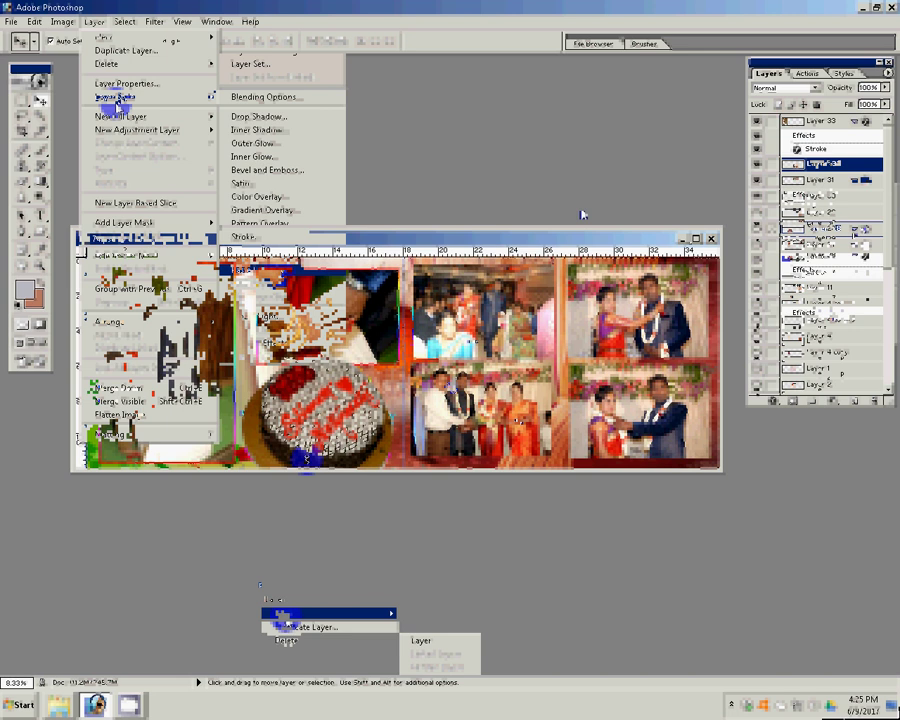
# Open Layer 32's style settings and close them without changes.
pyautogui.click(877, 168)
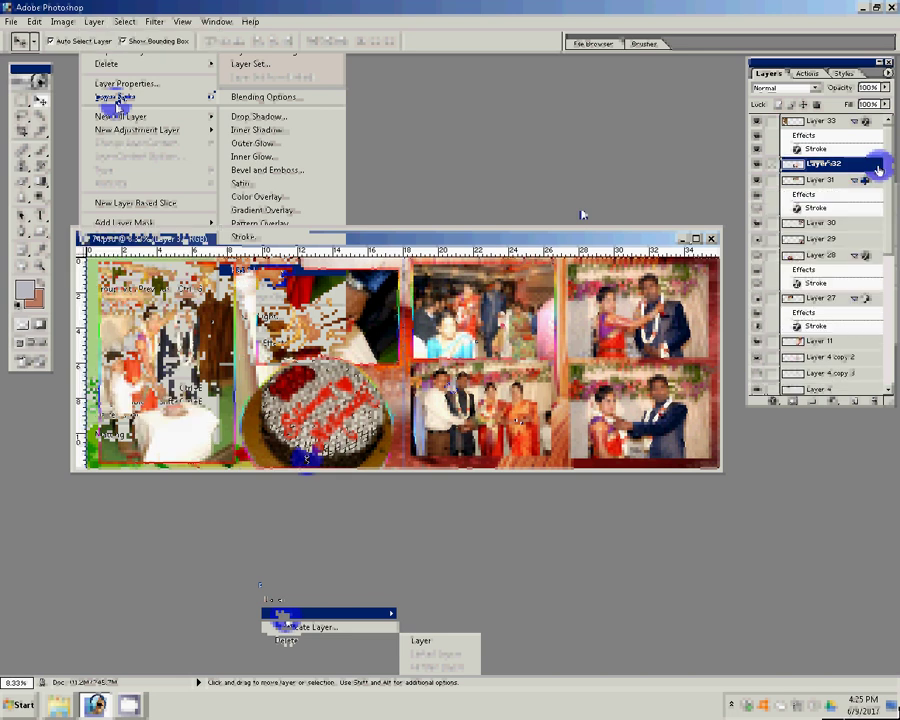
pyautogui.doubleClick(876, 168)
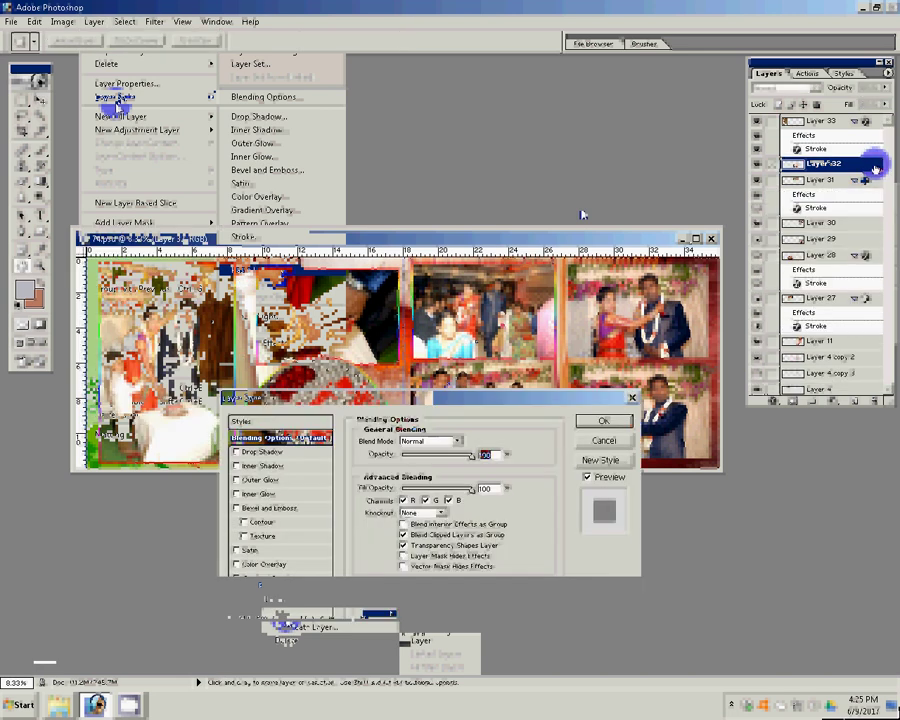
pyautogui.click(630, 444)
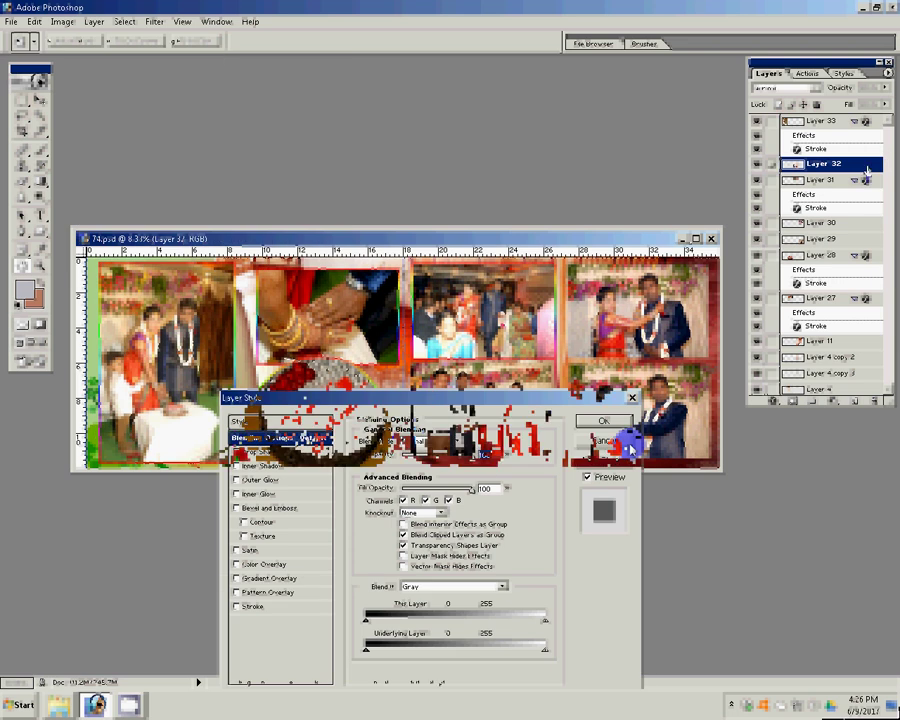
pyautogui.click(866, 168)
pyautogui.moveTo(866, 170); pyautogui.dragTo(811, 295)
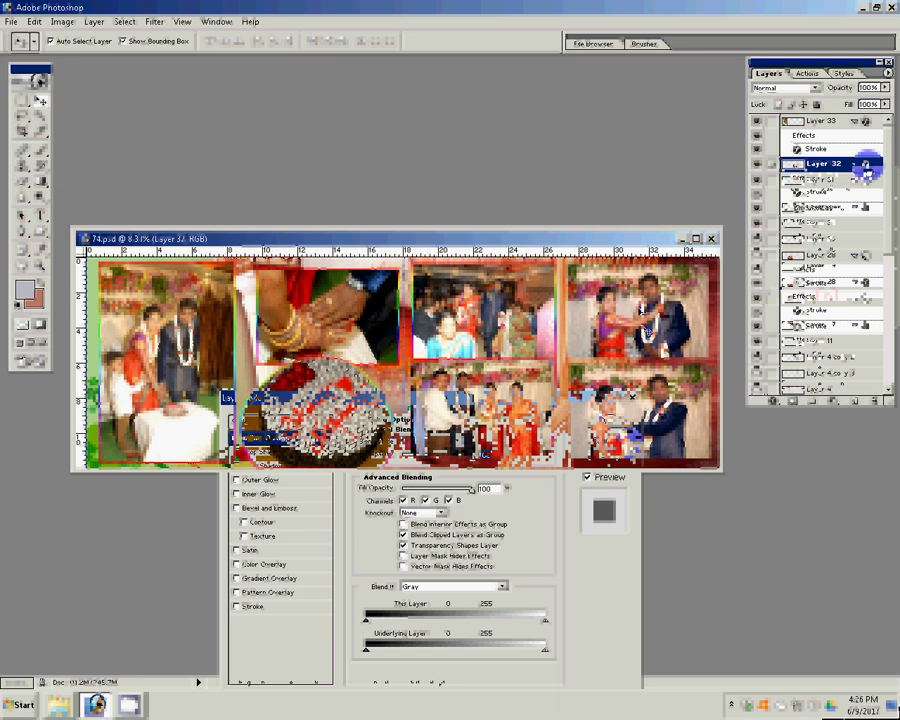
# Select Layer 30, then Layer 29, and open Layer 29's layer options.
pyautogui.click(830, 248)
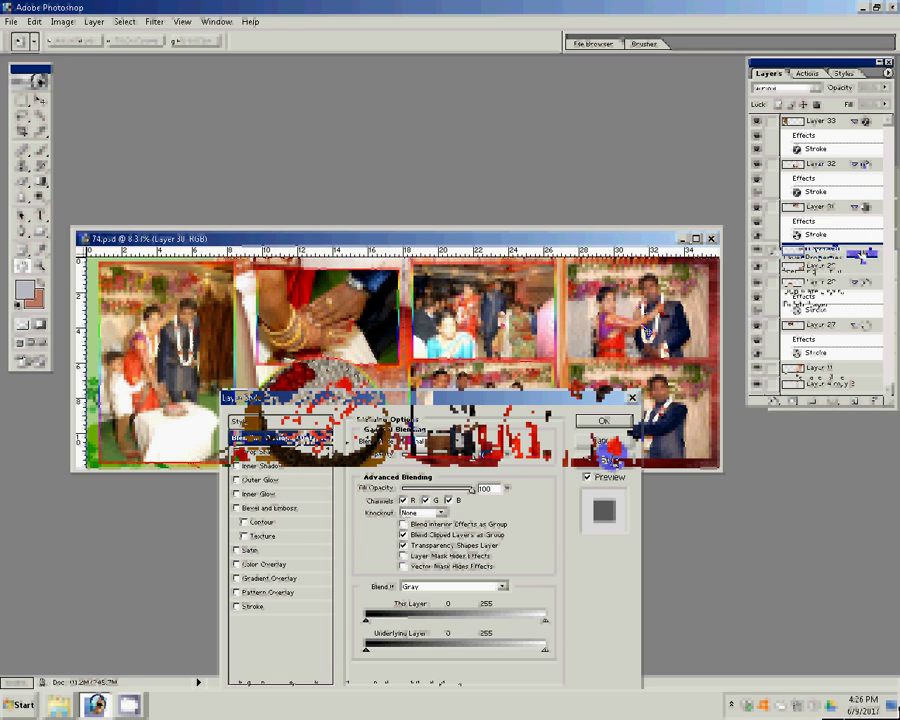
pyautogui.click(869, 295)
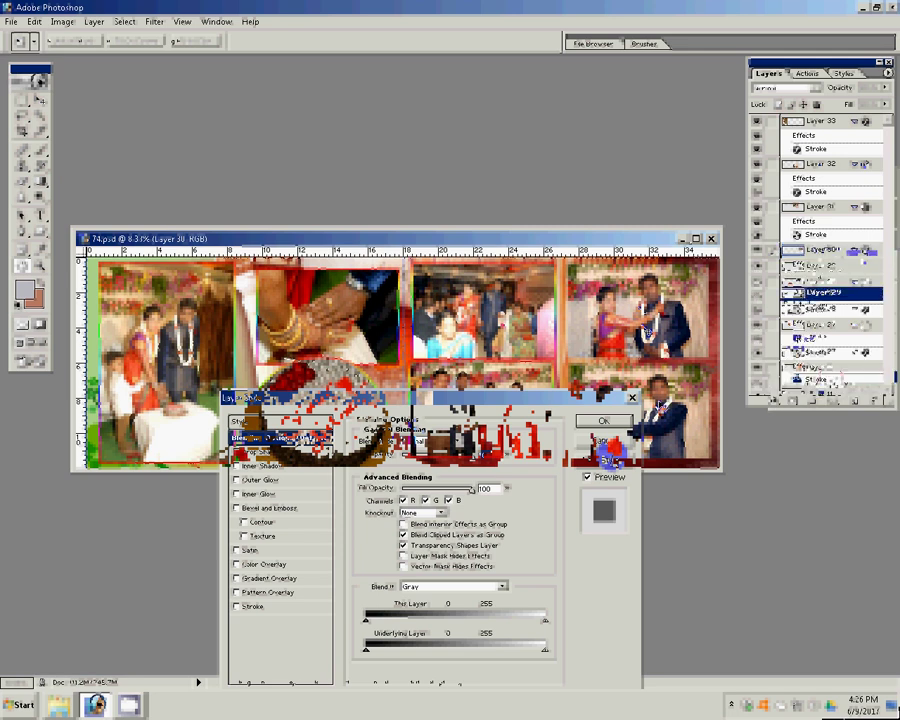
pyautogui.rightClick(871, 297)
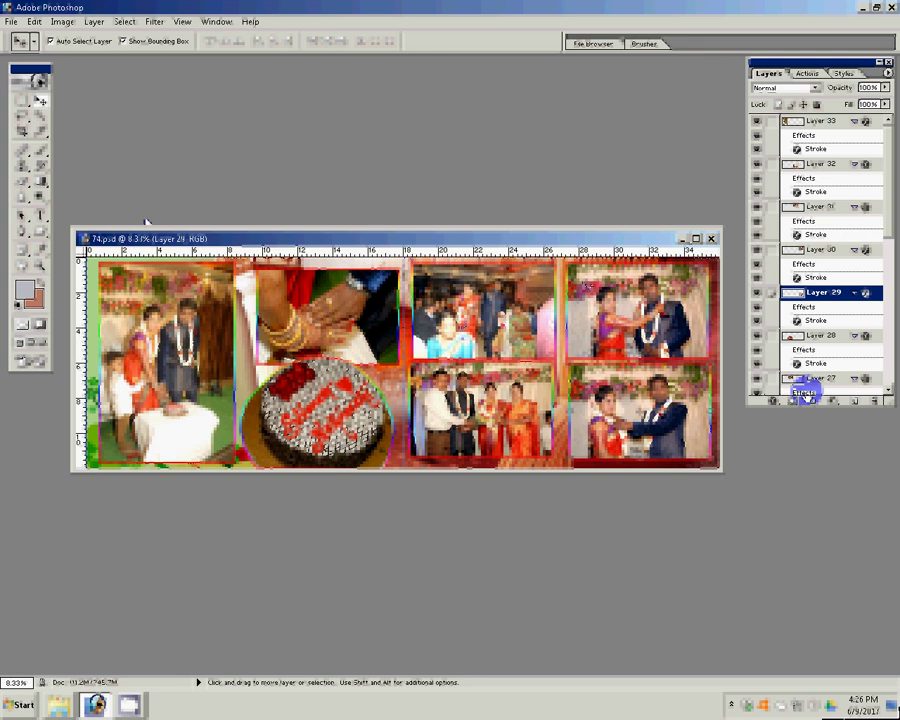
# Apply a command from the Layer menu to finish Layer 29's border.
pyautogui.click(92, 21)
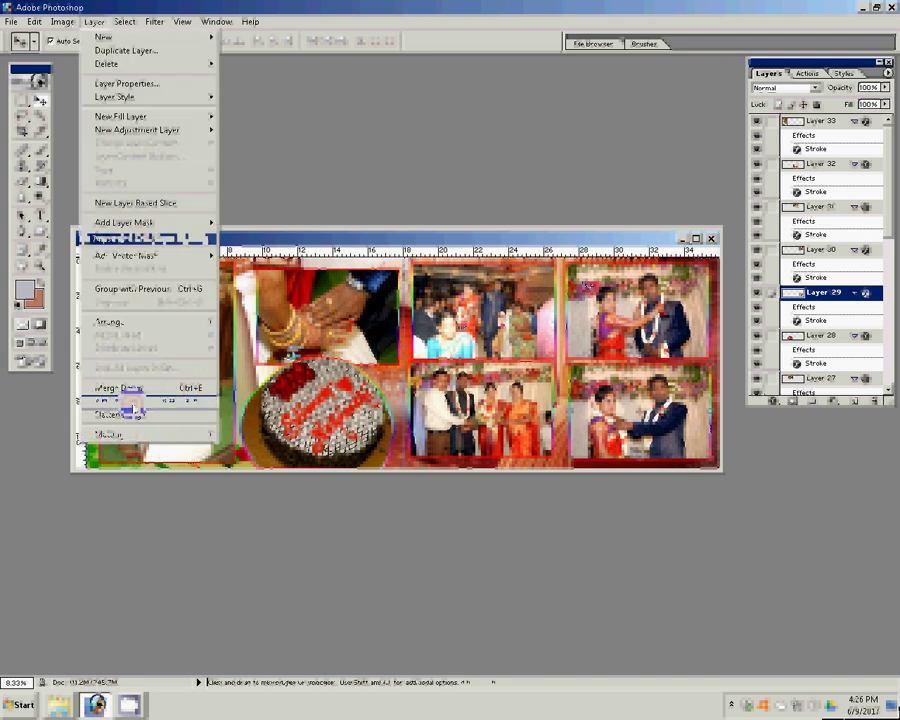
pyautogui.click(131, 411)
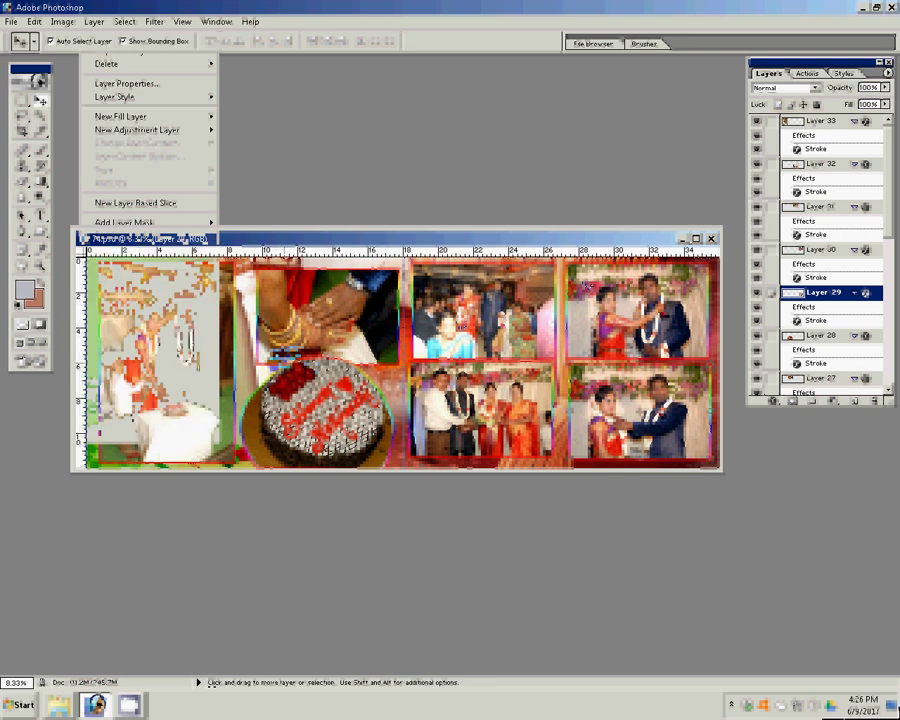
pyautogui.click(25, 110)
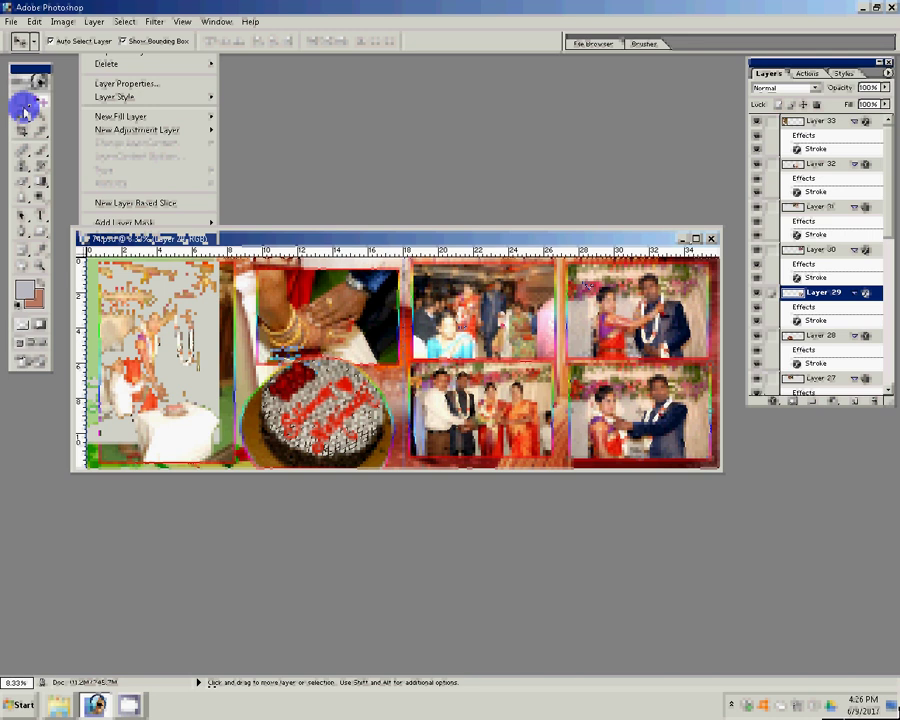
# Start Save As, browse to Local Disk (G:), and enter file name 05.
pyautogui.click(11, 21)
pyautogui.click(28, 135)
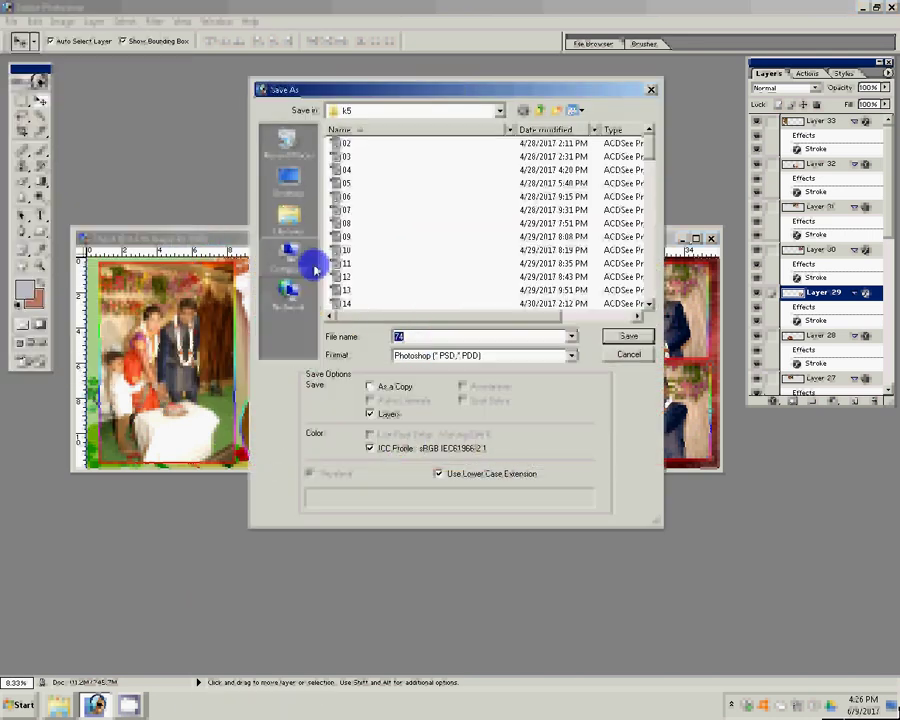
pyautogui.click(313, 266)
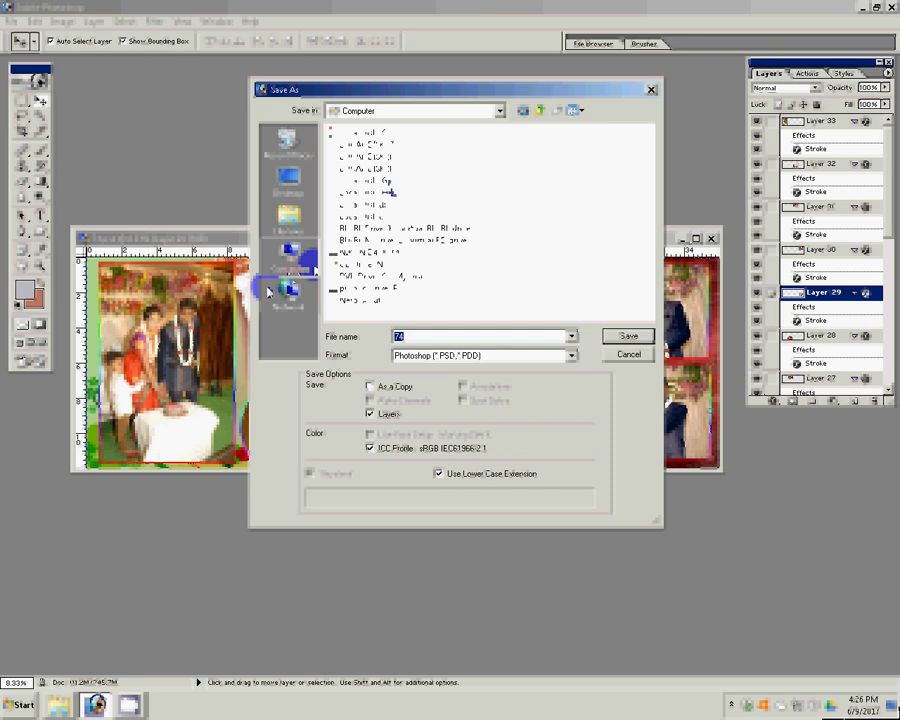
pyautogui.click(399, 182)
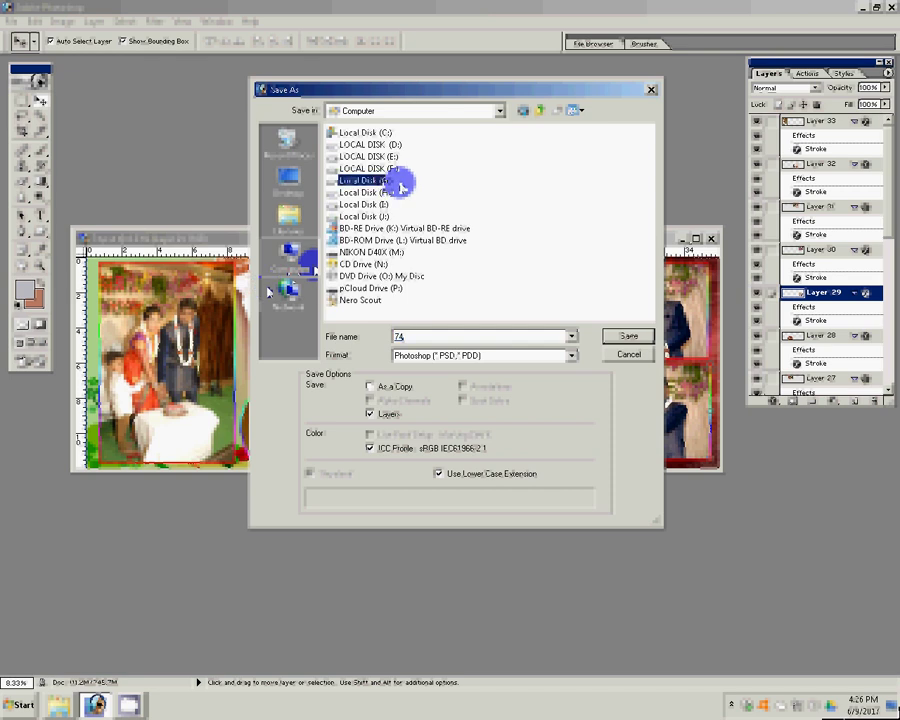
pyautogui.click(665, 300)
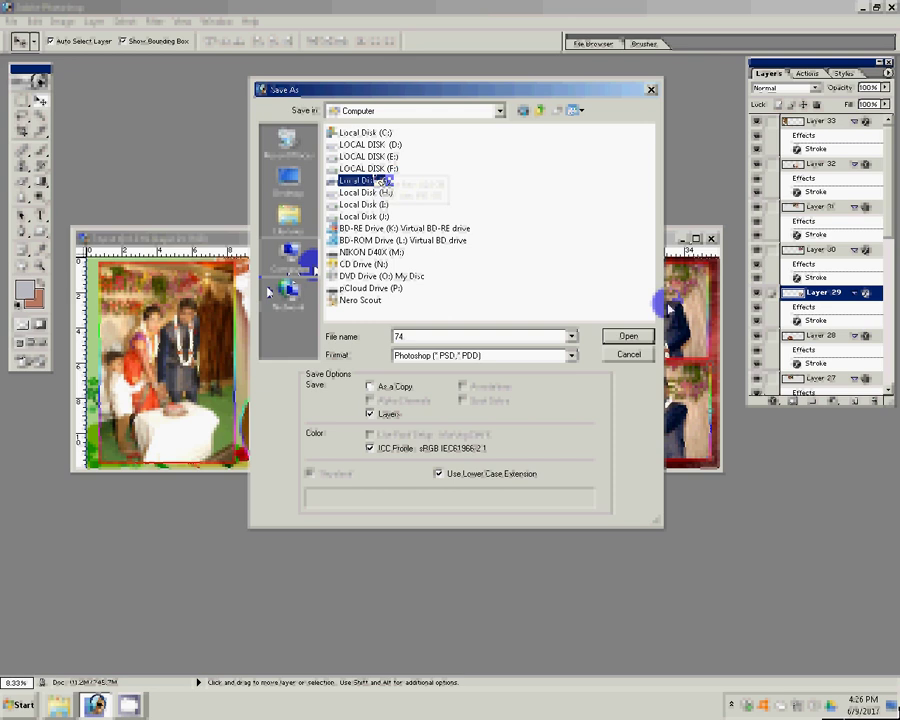
pyautogui.click(368, 182)
pyautogui.click(374, 177)
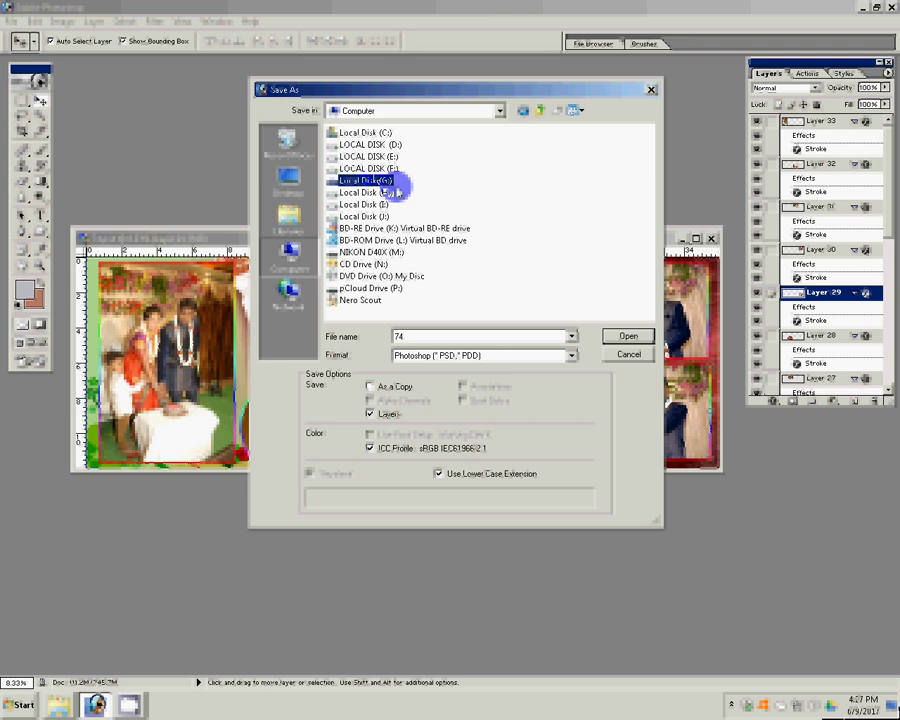
pyautogui.doubleClick(396, 186)
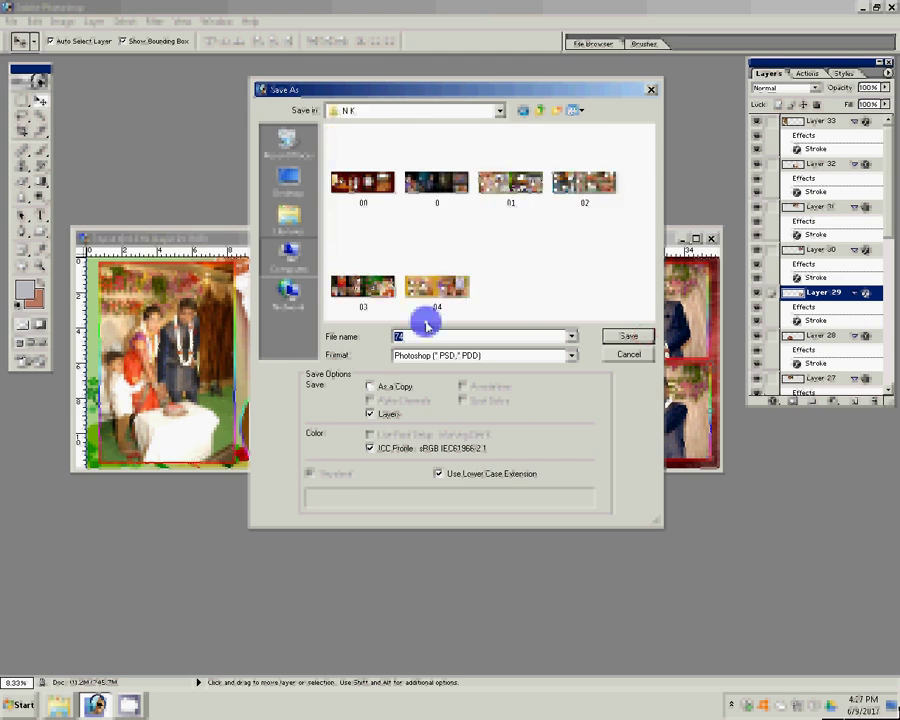
pyautogui.write('05')
# Confirm the save so the spread is written as layered PSD 05.
pyautogui.press('Return')
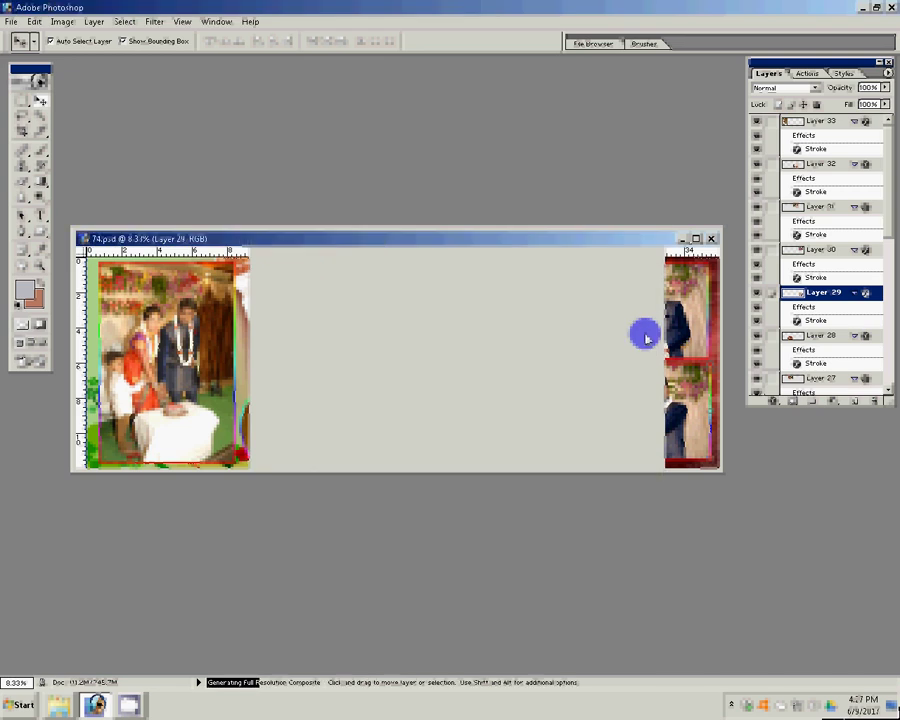